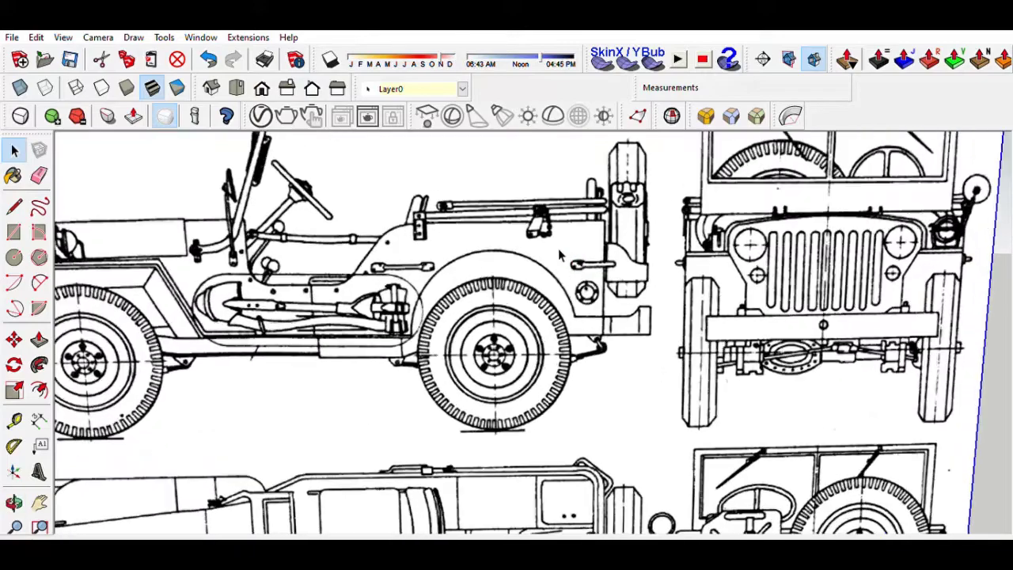
# Trace the rear fender arc and close the rear side-panel outline into a face.
pyautogui.press('a')
pyautogui.click(668, 166)
pyautogui.scroll(3, 668, 165)
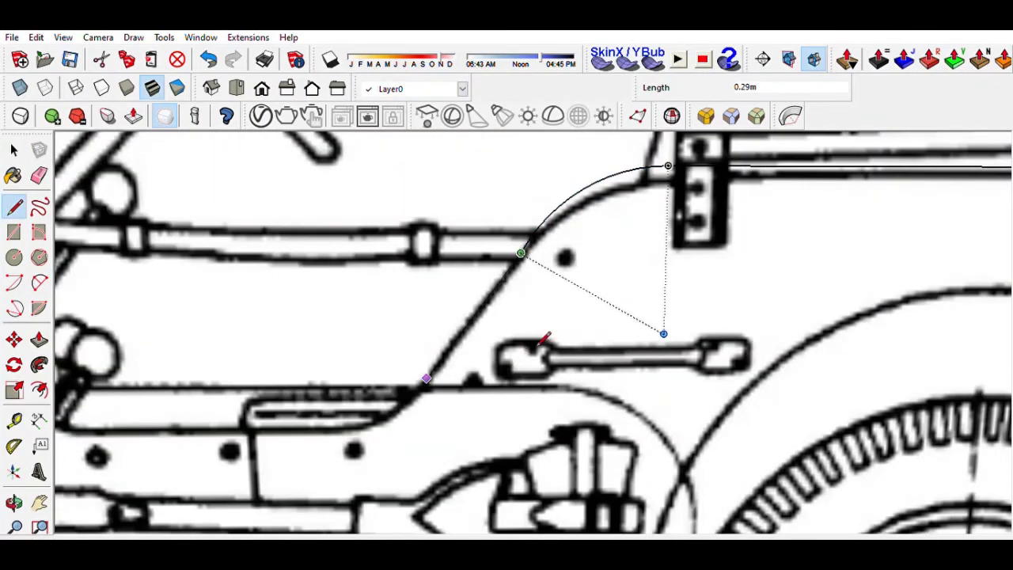
pyautogui.press('a')
pyautogui.scroll(3, 567, 235)
pyautogui.click(567, 236)
pyautogui.scroll(-3, 425, 329)
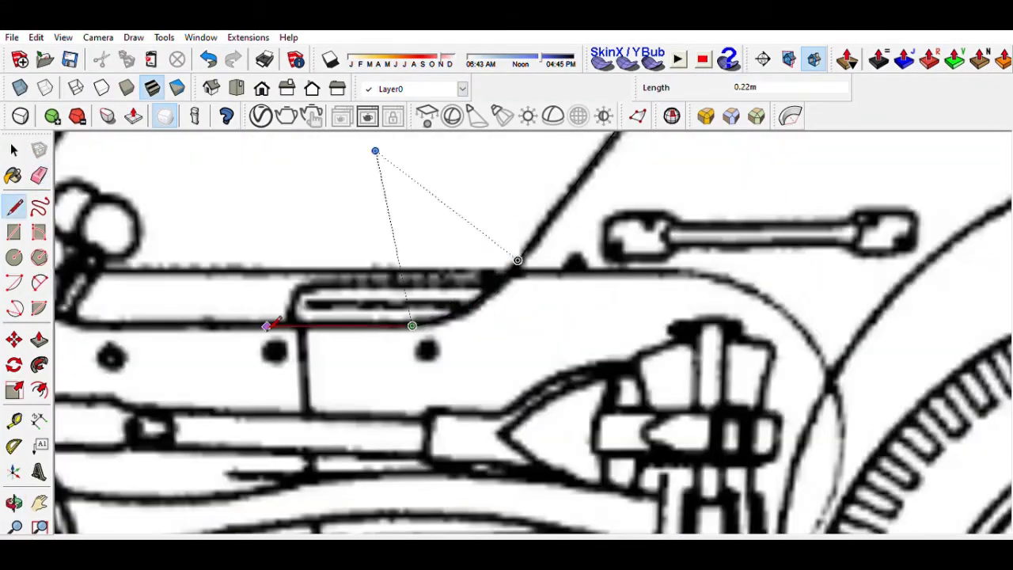
pyautogui.scroll(-3, 316, 332)
pyautogui.scroll(3, 459, 357)
pyautogui.scroll(-2, 402, 335)
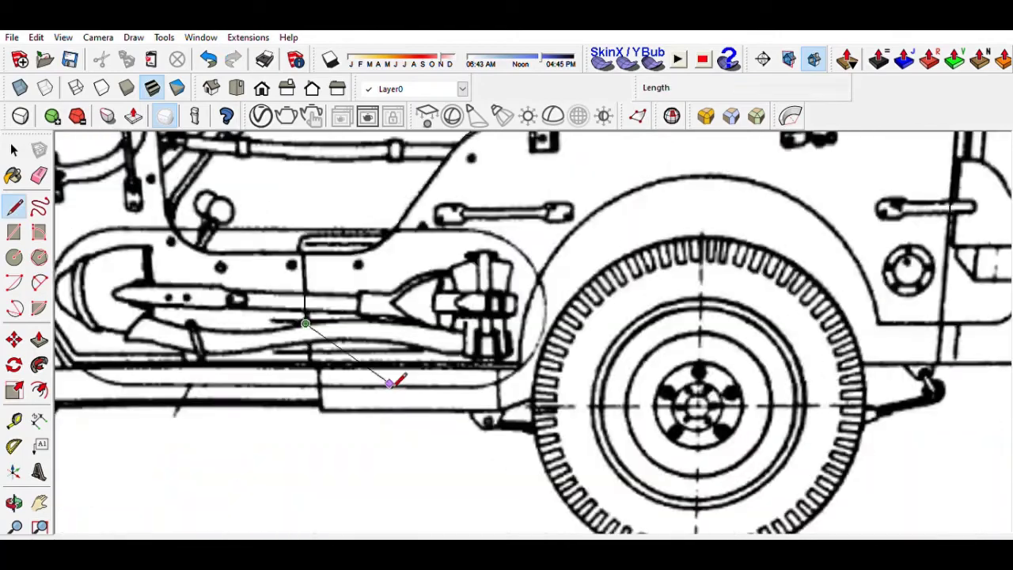
pyautogui.click(450, 368)
pyautogui.scroll(-3, 674, 312)
pyautogui.press('a')
pyautogui.click(502, 176)
# Begin a new line on the side-view chassis outline.
pyautogui.press('space')
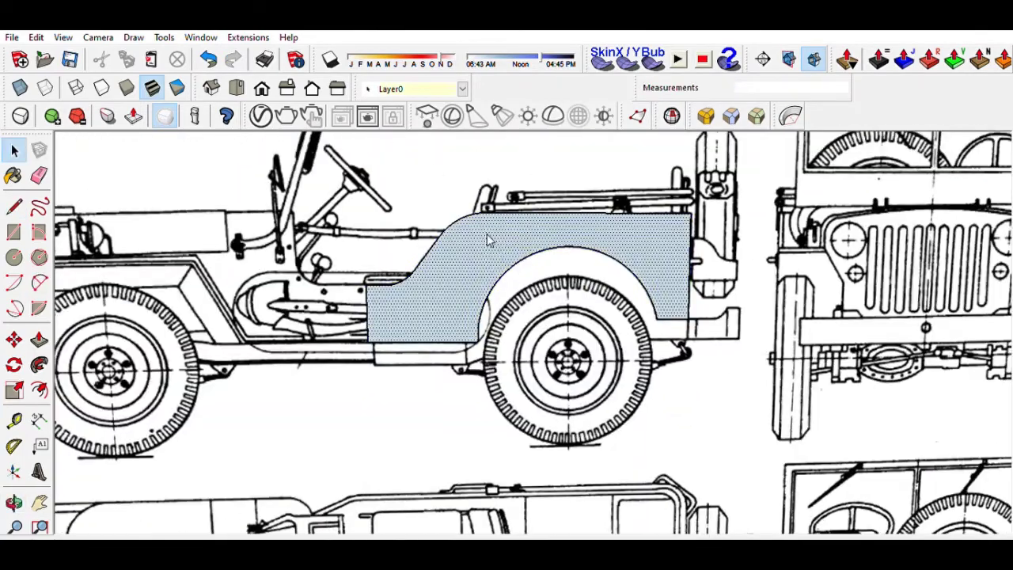
pyautogui.press('l')
pyautogui.scroll(3, 560, 297)
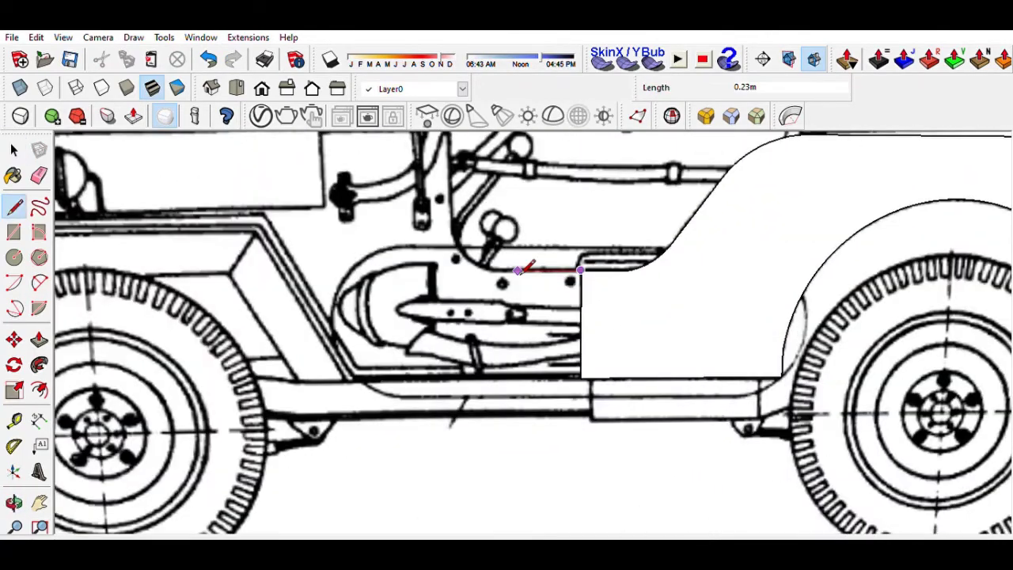
pyautogui.click(531, 261)
pyautogui.scroll(-3, 554, 301)
pyautogui.scroll(3, 535, 386)
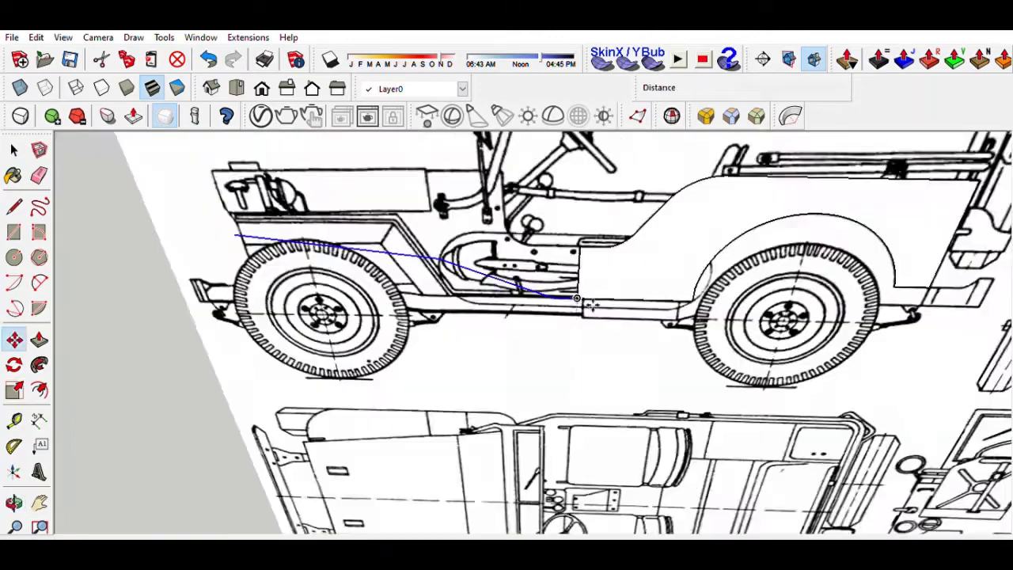
# Orbit to the rear wheel area and start the tyre profile with lines.
pyautogui.moveTo(576, 299)
pyautogui.mouseDown(button='middle')
pyautogui.moveTo(496, 324)
pyautogui.moveTo(599, 293)
pyautogui.moveTo(614, 208)
pyautogui.moveTo(554, 301)
pyautogui.mouseUp(button='middle')
pyautogui.scroll(3, 585, 312)
pyautogui.scroll(-3, 514, 356)
pyautogui.scroll(5, 456, 430)
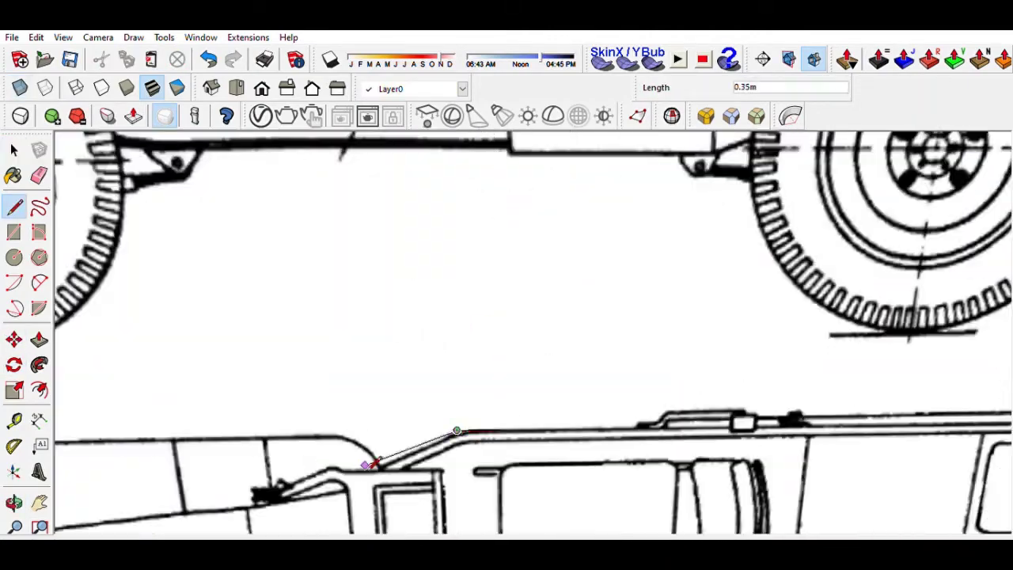
pyautogui.press('l')
pyautogui.scroll(3, 499, 340)
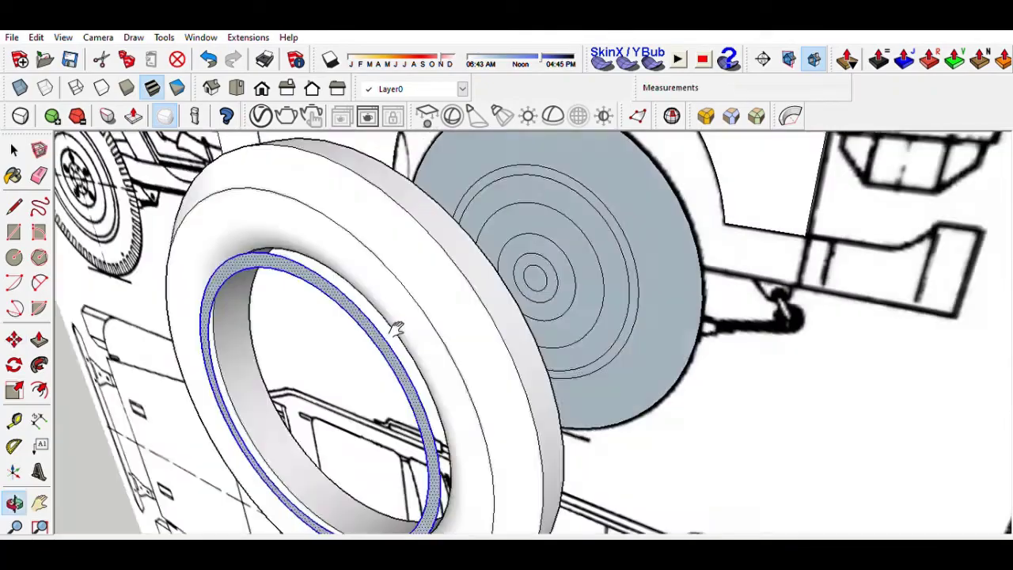
# Orbit around the tyre and draw lines at the ring edge for the rim face.
pyautogui.press('l')
pyautogui.moveTo(397, 329); pyautogui.dragTo(310, 313, button='middle')
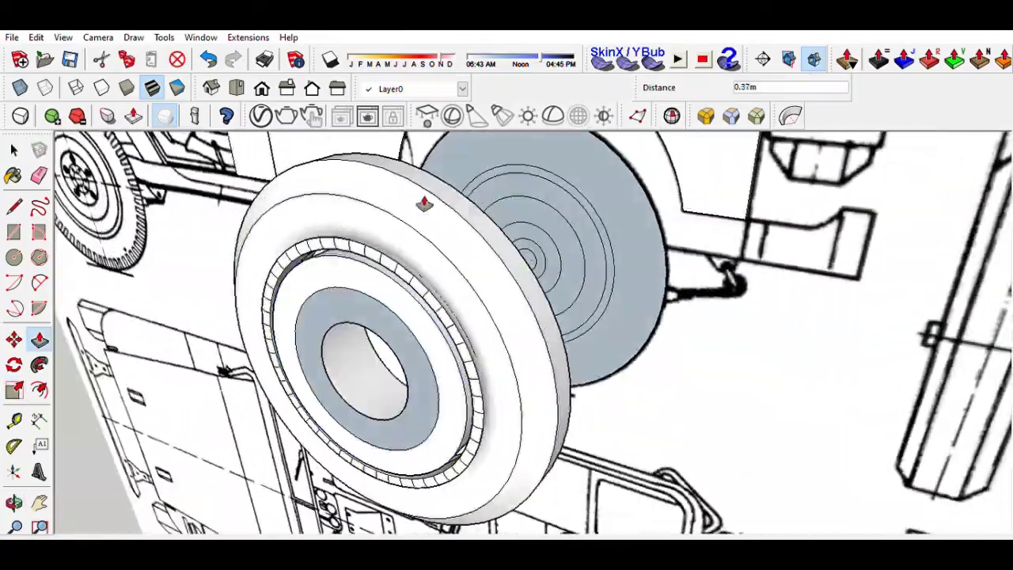
pyautogui.scroll(4, 448, 229)
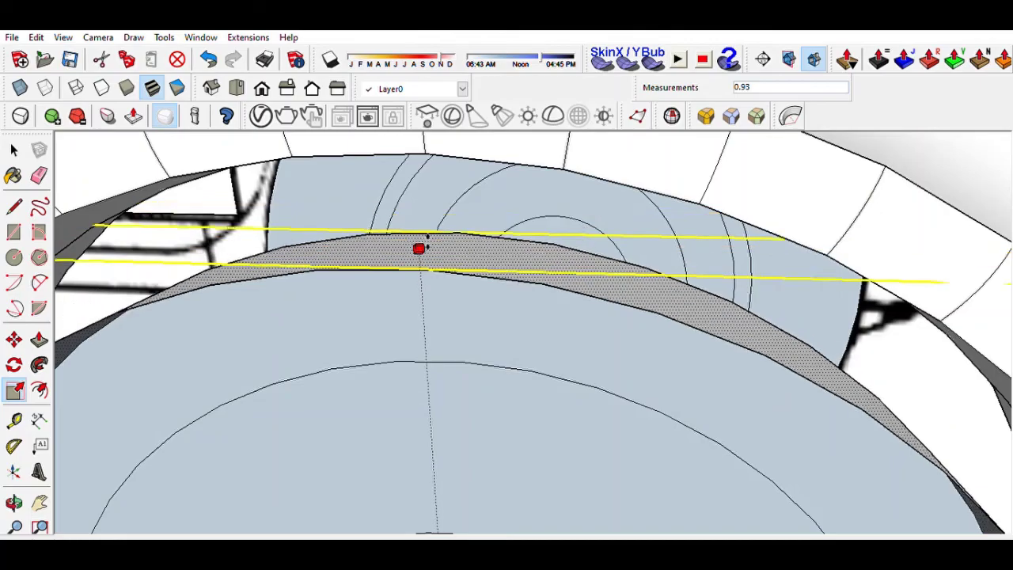
# Draw 2-point arcs shaping the rim's inner edge.
pyautogui.scroll(-5, 418, 249)
pyautogui.moveTo(481, 181); pyautogui.dragTo(451, 451, button='middle')
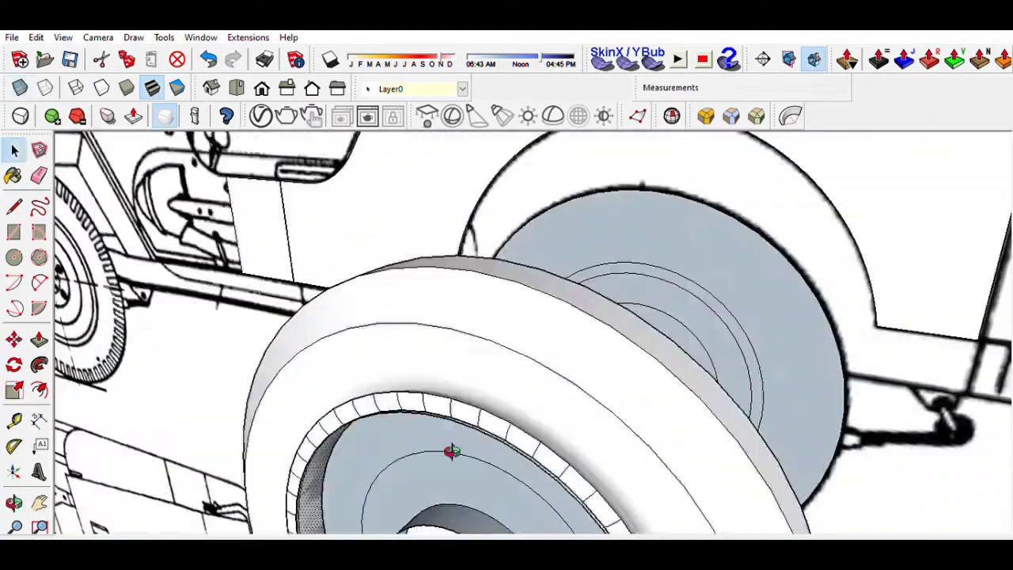
pyautogui.press('a')
pyautogui.scroll(3, 502, 396)
pyautogui.scroll(-3, 565, 395)
pyautogui.scroll(3, 509, 214)
pyautogui.scroll(2, 499, 218)
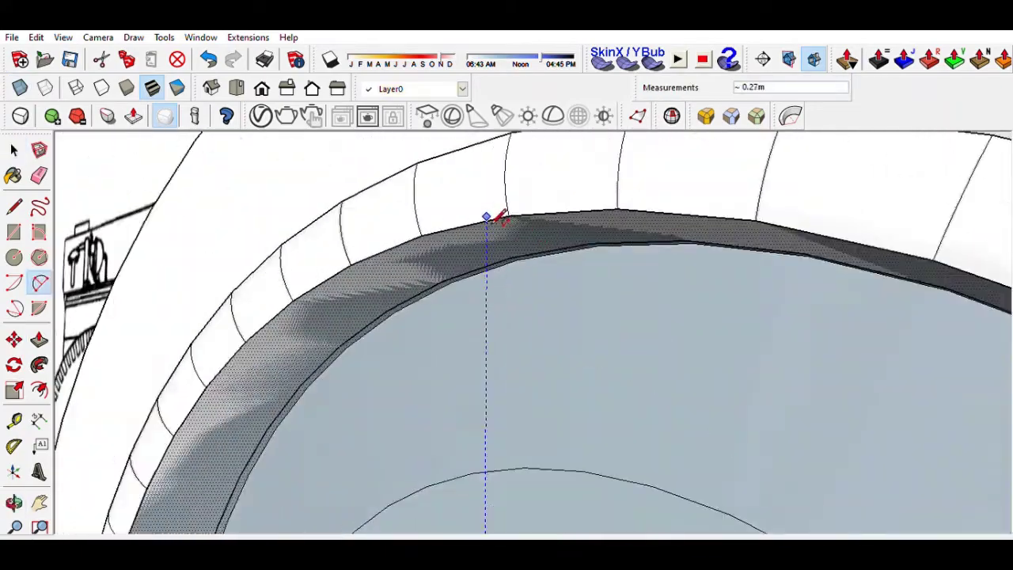
pyautogui.scroll(-5, 601, 332)
pyautogui.scroll(4, 396, 178)
pyautogui.scroll(-2, 384, 407)
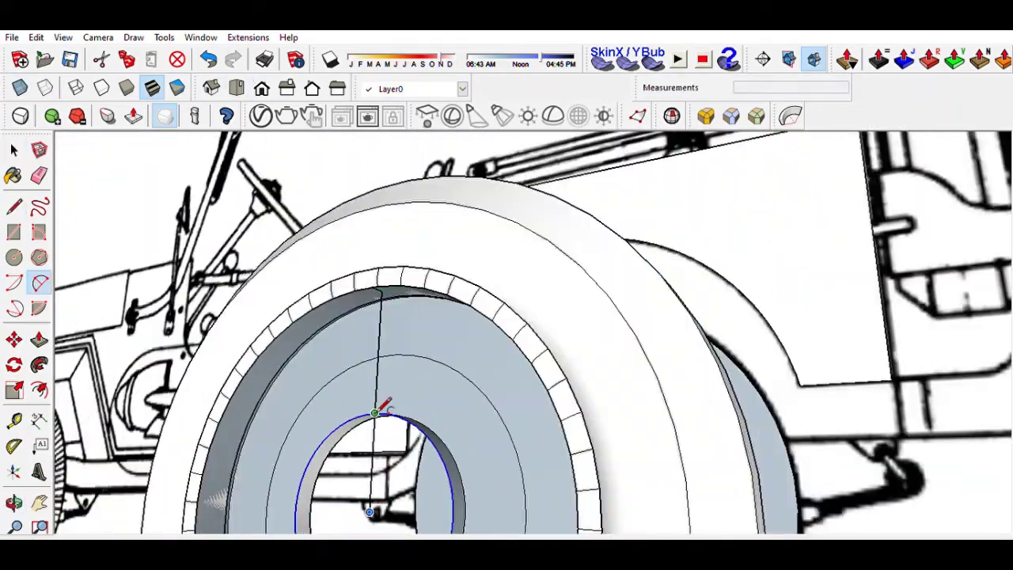
pyautogui.moveTo(405, 346); pyautogui.dragTo(336, 158, button='middle')
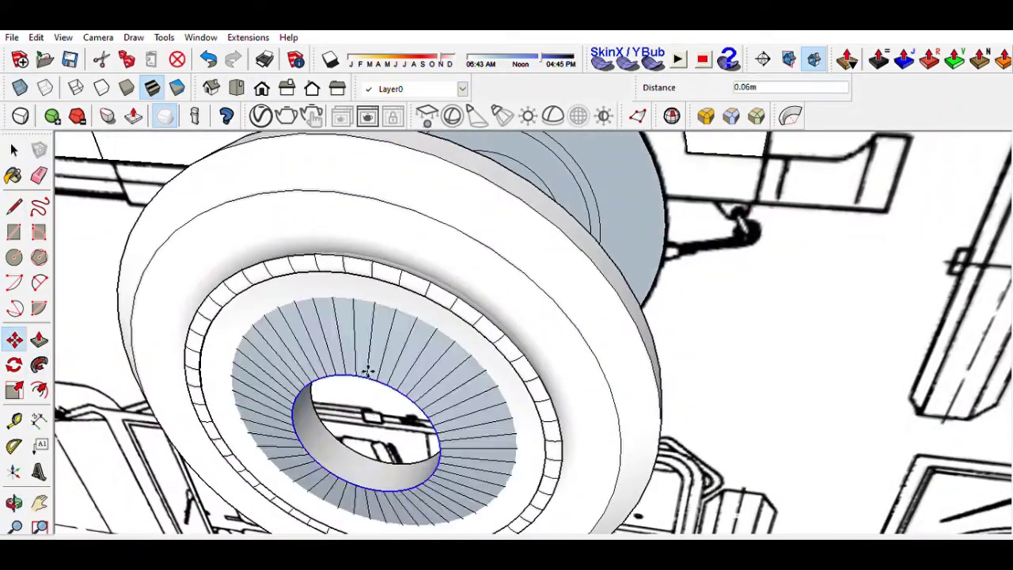
pyautogui.scroll(5, 348, 237)
# Draw the hub circle and offset it into a ring around the centre hole.
pyautogui.press('l')
pyautogui.scroll(-2, 443, 380)
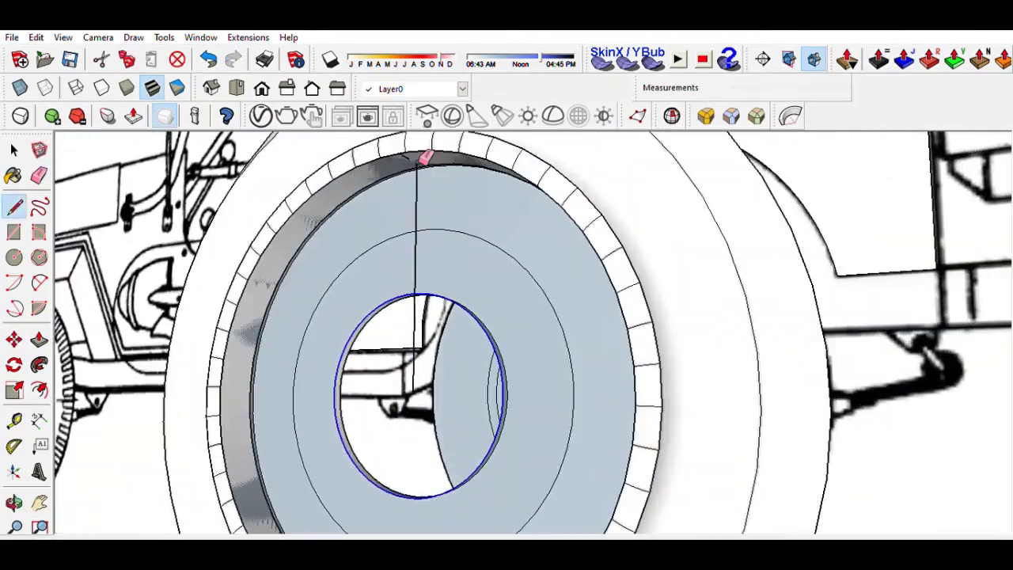
pyautogui.press('c')
pyautogui.scroll(5, 410, 161)
pyautogui.scroll(-4, 219, 339)
pyautogui.scroll(-3, 454, 247)
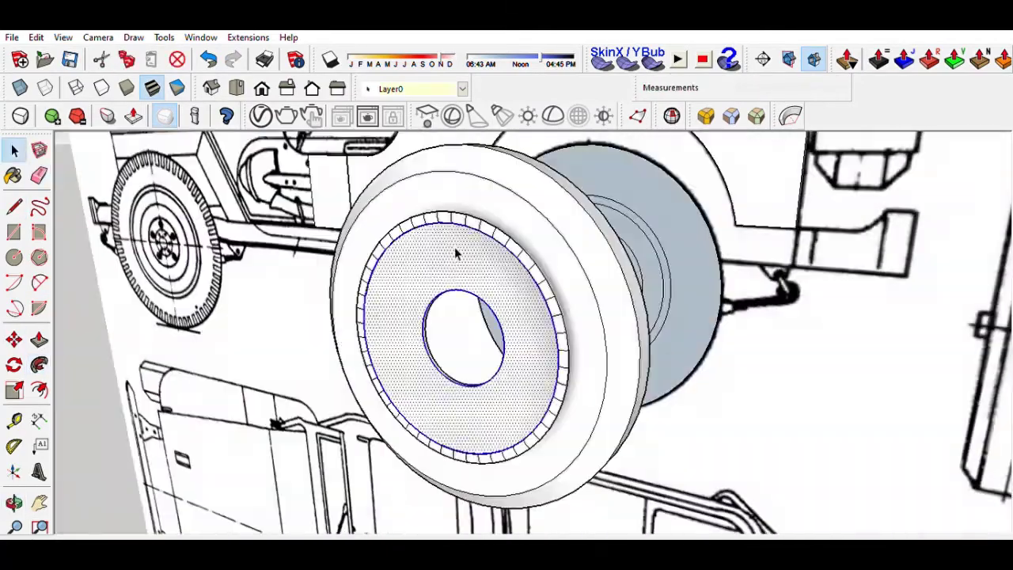
pyautogui.click(460, 290)
pyautogui.scroll(-4, 460, 290)
# Raise the hub collar and sketch a rounded arc profile on its edge.
pyautogui.moveTo(443, 317); pyautogui.dragTo(406, 307, button='middle')
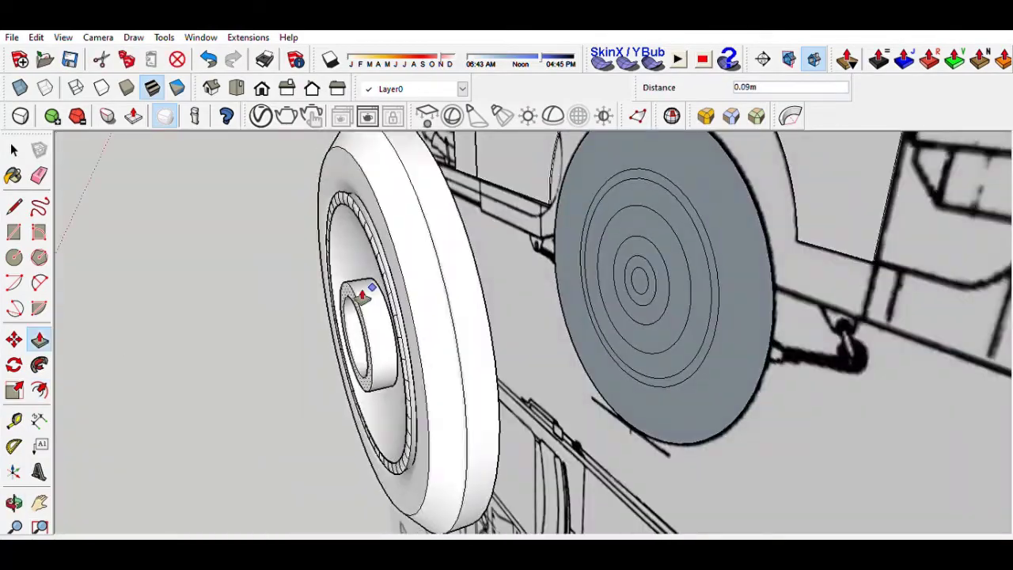
pyautogui.scroll(4, 406, 307)
pyautogui.press('space')
pyautogui.press('a')
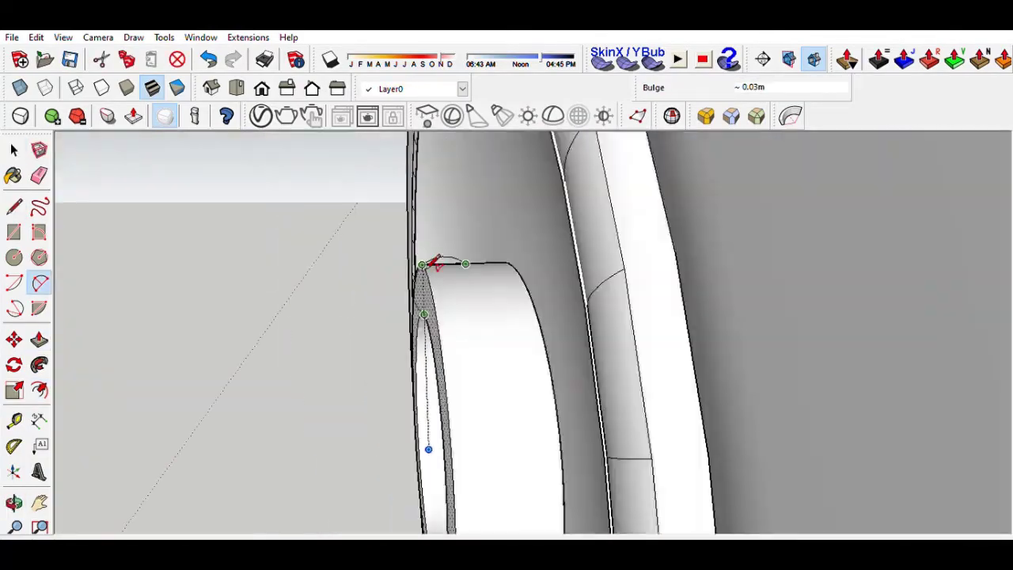
pyautogui.press('l')
pyautogui.moveTo(493, 290)
pyautogui.mouseDown(button='middle')
pyautogui.moveTo(822, 309)
pyautogui.moveTo(355, 353)
pyautogui.mouseUp(button='middle')
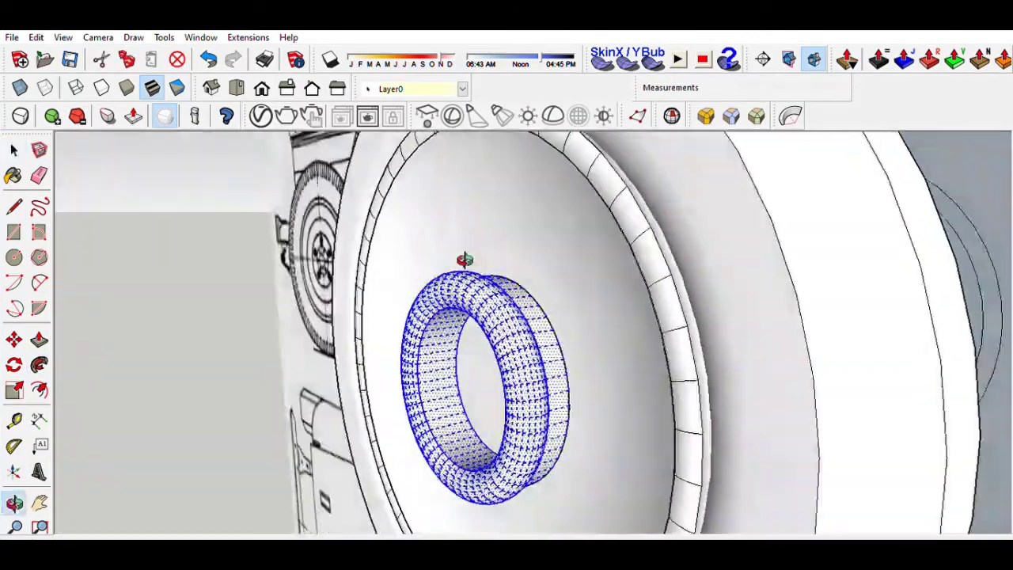
pyautogui.moveTo(463, 262); pyautogui.dragTo(411, 316, button='middle')
pyautogui.press('space')
# Draw circles on the hub face for the axle and a wheel nut.
pyautogui.moveTo(346, 307); pyautogui.dragTo(474, 323, button='middle')
pyautogui.press('l')
pyautogui.click(480, 276)
pyautogui.press('c')
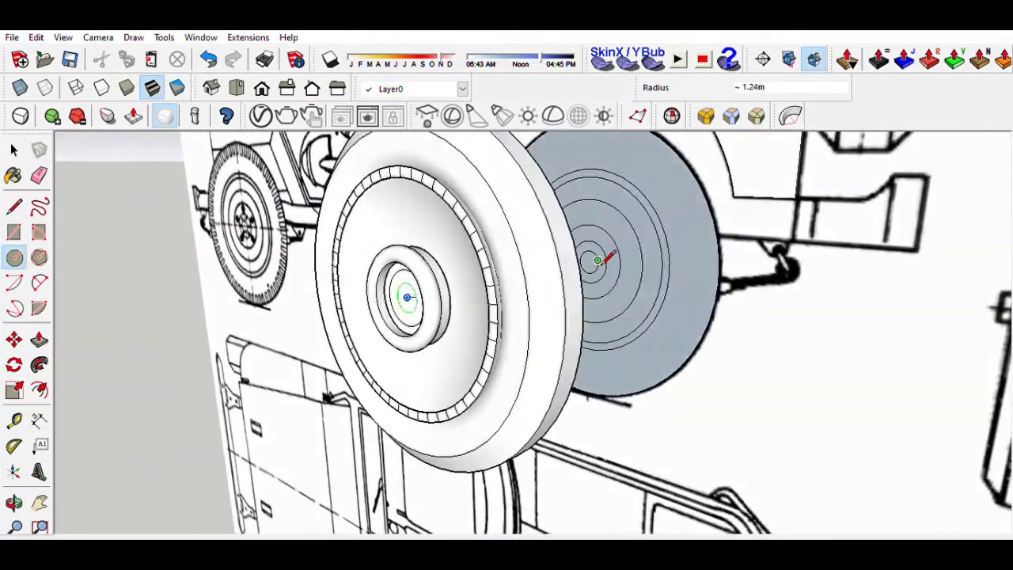
pyautogui.press('l')
pyautogui.scroll(5, 503, 337)
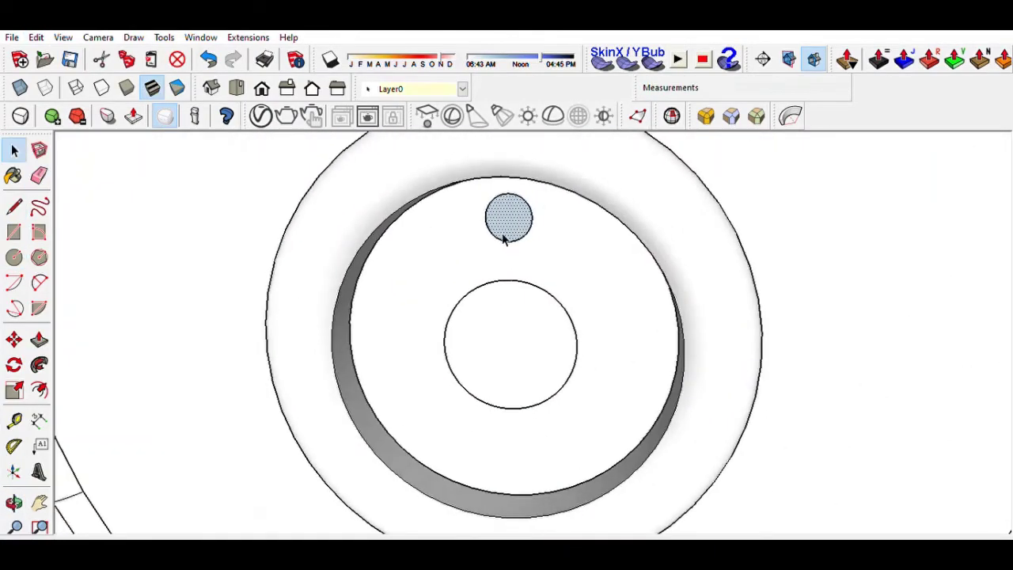
# Extrude the centre circle into an axle stub and offset its edge.
pyautogui.scroll(5, 503, 240)
pyautogui.press('l')
pyautogui.scroll(-5, 547, 299)
pyautogui.press('space')
pyautogui.doubleClick(510, 270)
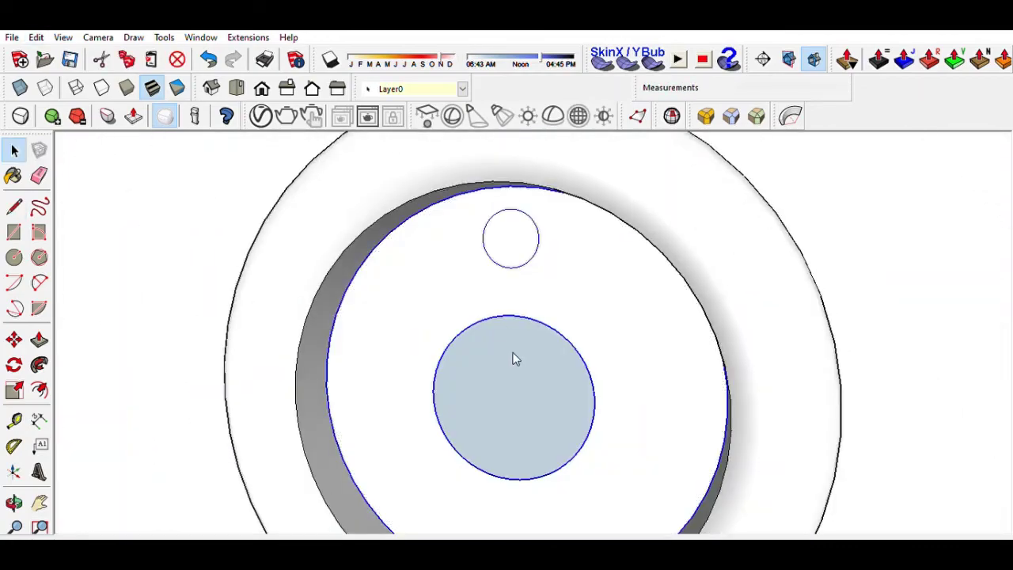
pyautogui.press('p')
pyautogui.moveTo(516, 371); pyautogui.dragTo(402, 513, button='middle')
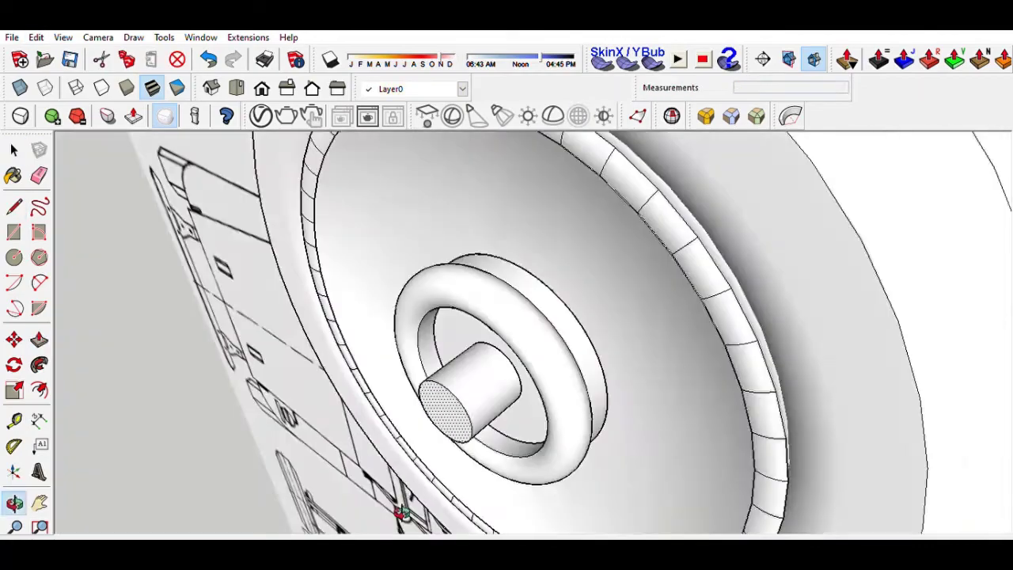
pyautogui.press('f')
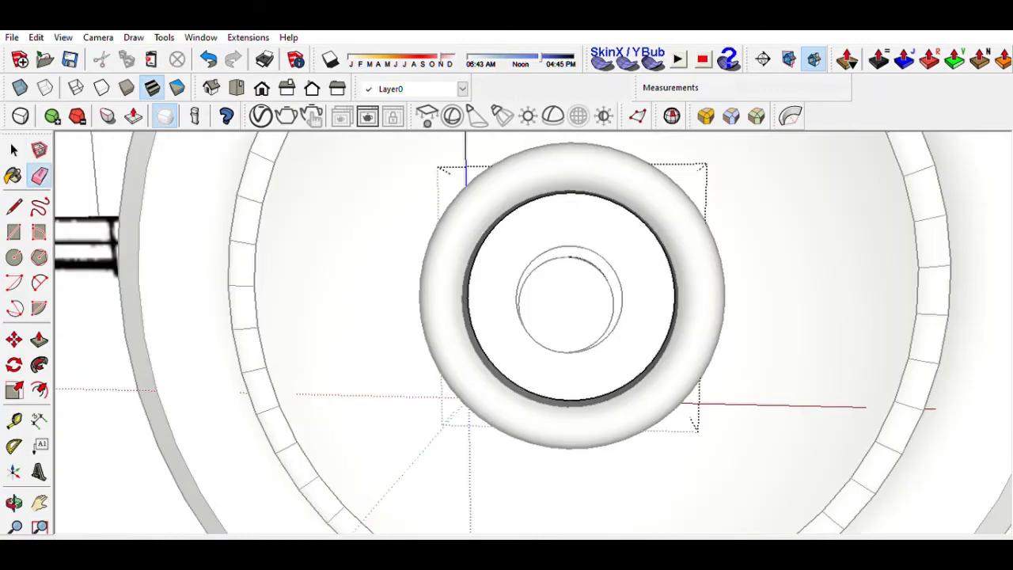
# Draw a hexagonal nut outline over the small hub circle and start rotating it.
pyautogui.hotkey('shift', 'p')
pyautogui.click(555, 215)
pyautogui.press('space')
pyautogui.hotkey('ctrl', 'z')
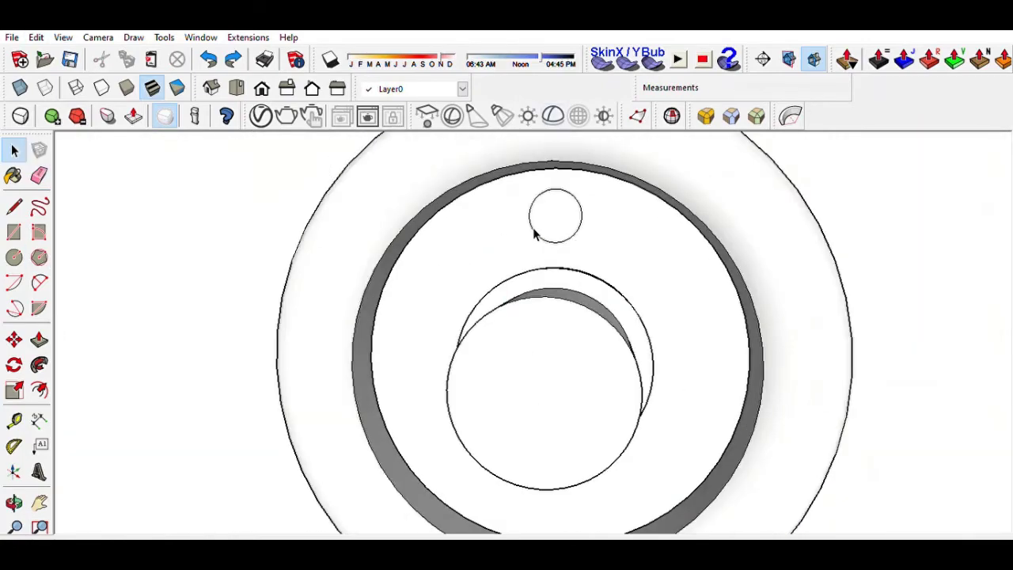
pyautogui.click(581, 190)
pyautogui.moveTo(581, 190); pyautogui.dragTo(595, 270, button='middle')
pyautogui.press('space')
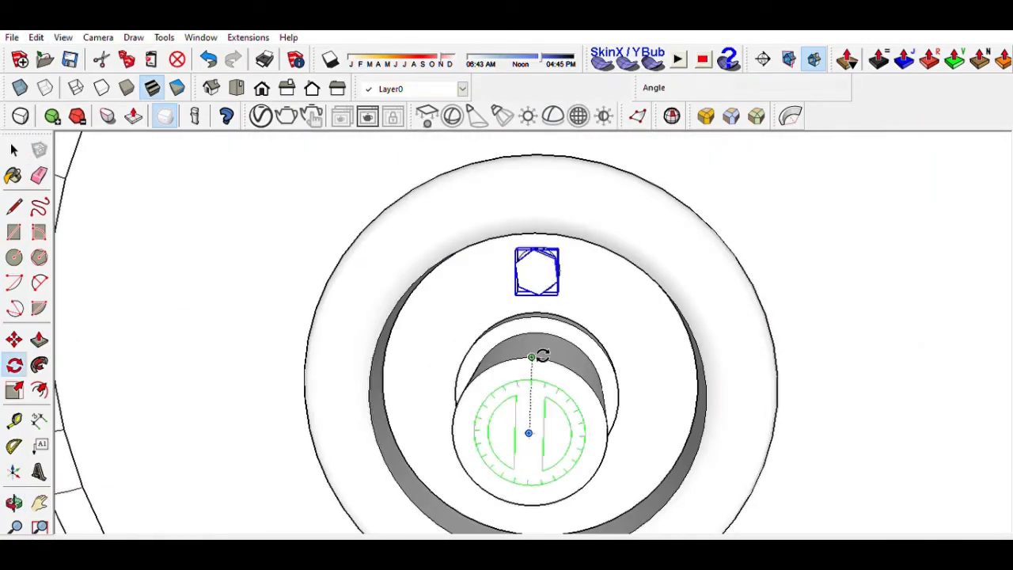
pyautogui.scroll(-3, 542, 356)
pyautogui.moveTo(542, 356); pyautogui.dragTo(473, 271, button='middle')
# Rotate-copy a face strip around the tyre to lay out staggered tread blocks.
pyautogui.scroll(5, 472, 271)
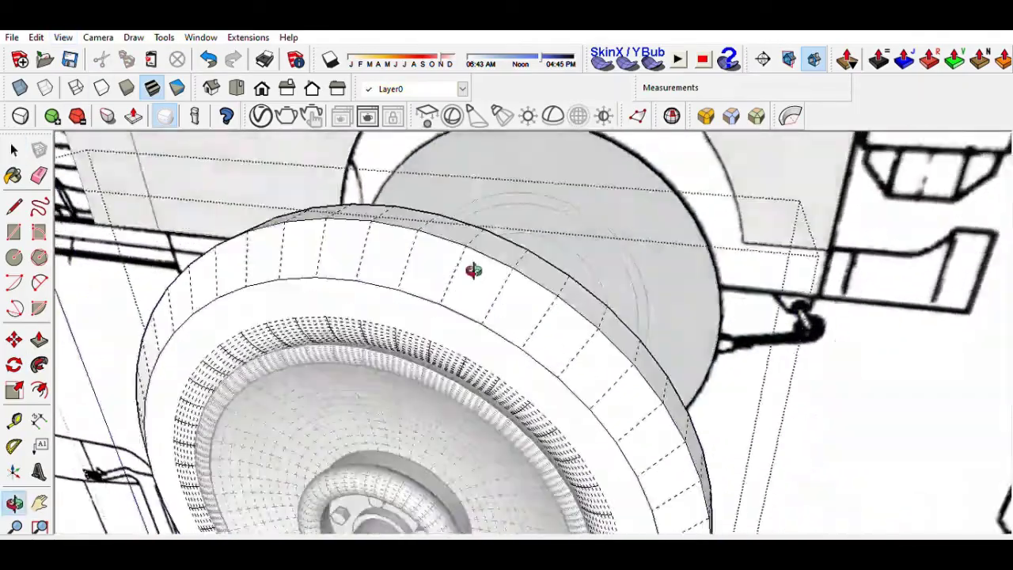
pyautogui.press('l')
pyautogui.click(398, 270)
pyautogui.press('space')
pyautogui.click(428, 262)
pyautogui.press('q')
pyautogui.click(415, 191)
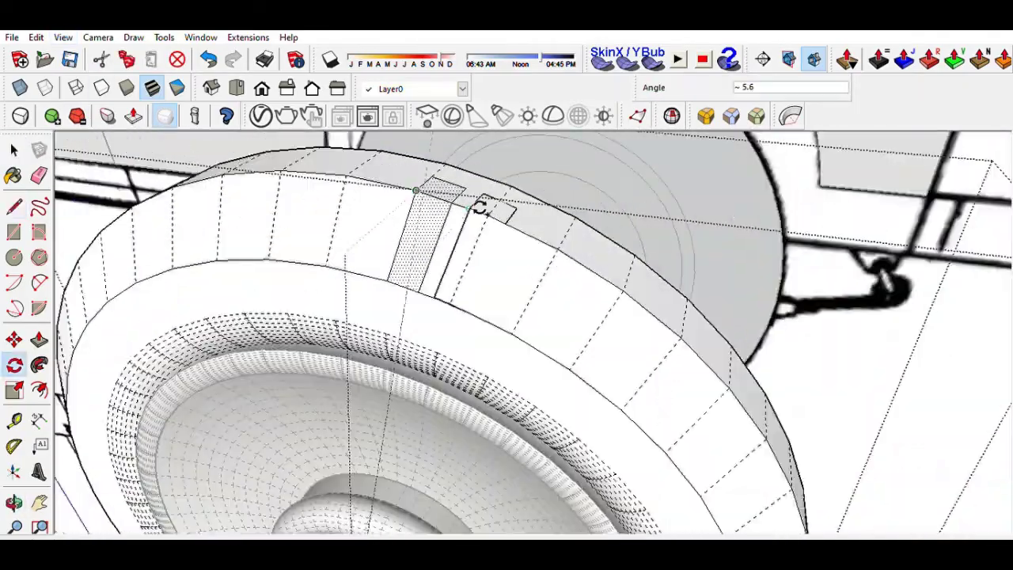
pyautogui.press('space')
pyautogui.moveTo(603, 239); pyautogui.dragTo(378, 234, button='middle')
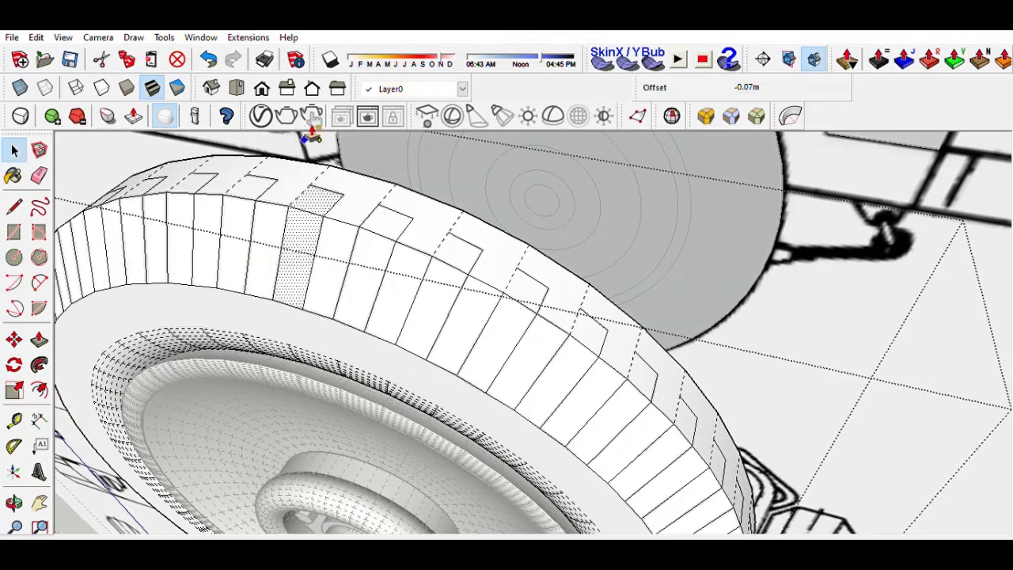
pyautogui.scroll(3, 318, 205)
pyautogui.scroll(-4, 489, 251)
pyautogui.moveTo(488, 251)
pyautogui.mouseDown(button='middle')
pyautogui.moveTo(443, 194)
pyautogui.moveTo(459, 315)
pyautogui.moveTo(448, 265)
pyautogui.mouseUp(button='middle')
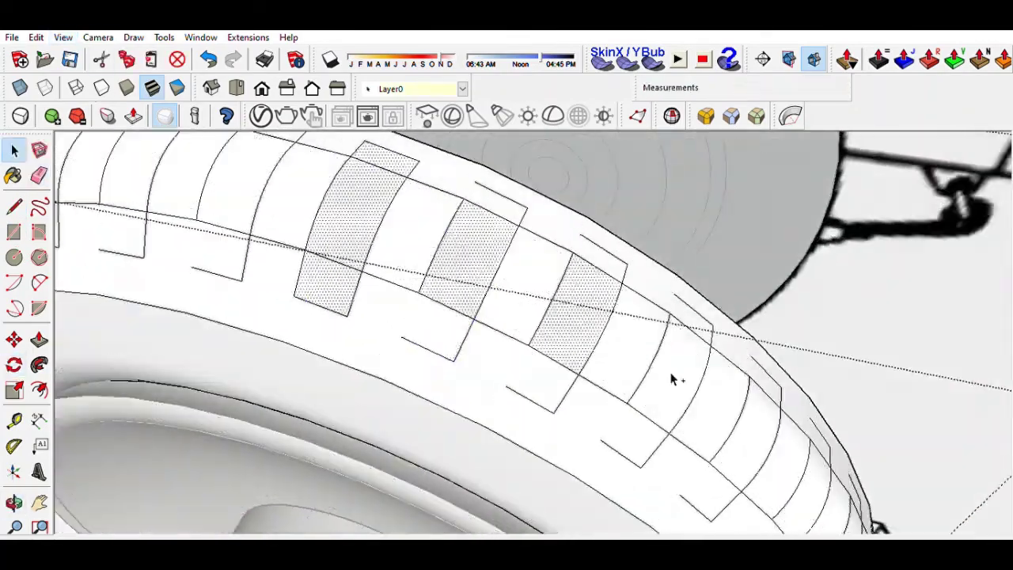
# Raise the tread blocks around the tyre, undo a stray extrusion, and pull the hub out 0.15m.
pyautogui.moveTo(672, 379)
pyautogui.mouseDown(button='middle')
pyautogui.moveTo(433, 417)
pyautogui.moveTo(548, 210)
pyautogui.moveTo(400, 231)
pyautogui.moveTo(513, 217)
pyautogui.mouseUp(button='middle')
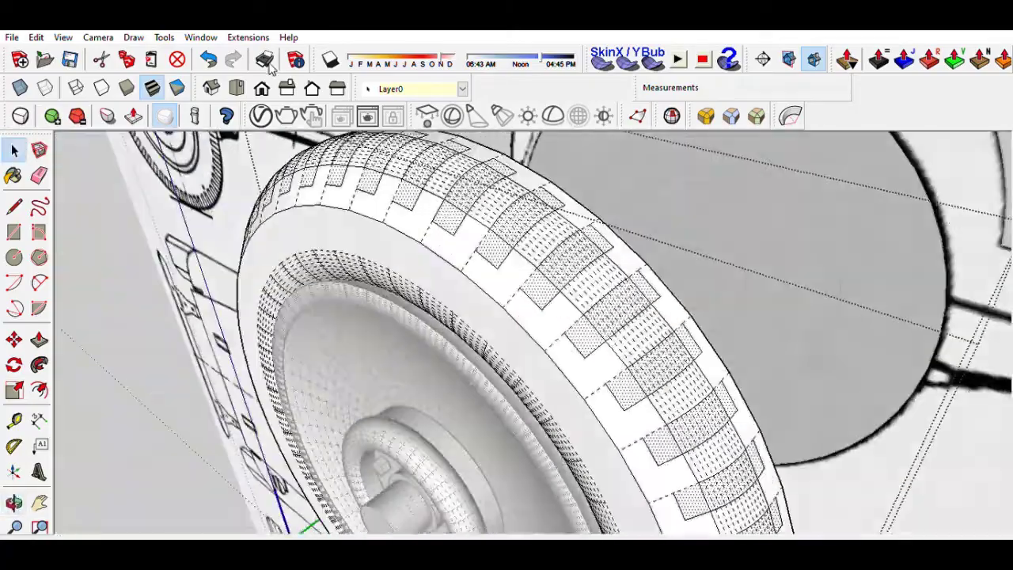
pyautogui.scroll(2, 513, 224)
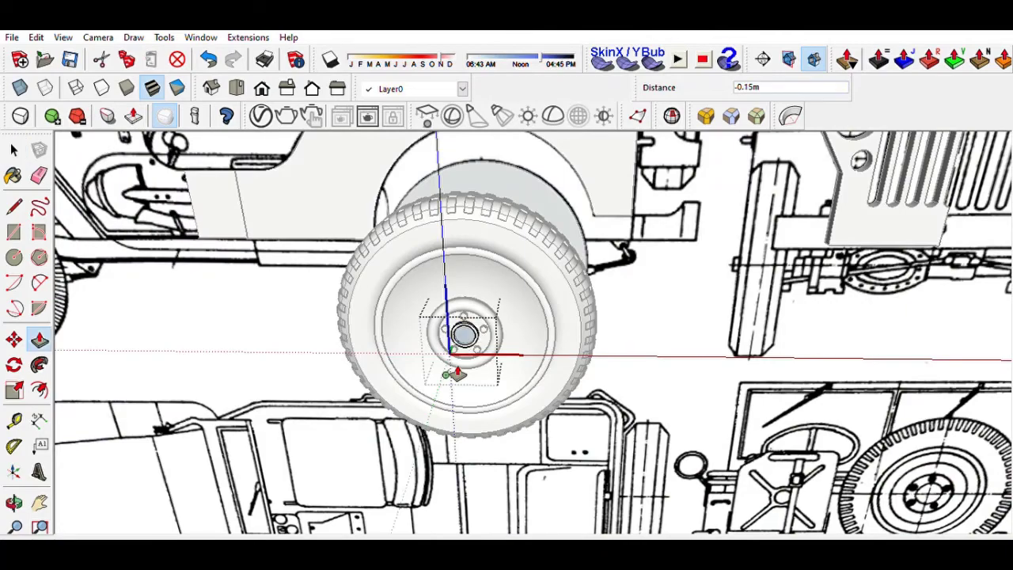
pyautogui.moveTo(457, 372); pyautogui.dragTo(300, 419, button='middle')
pyautogui.hotkey('ctrl', 'z')
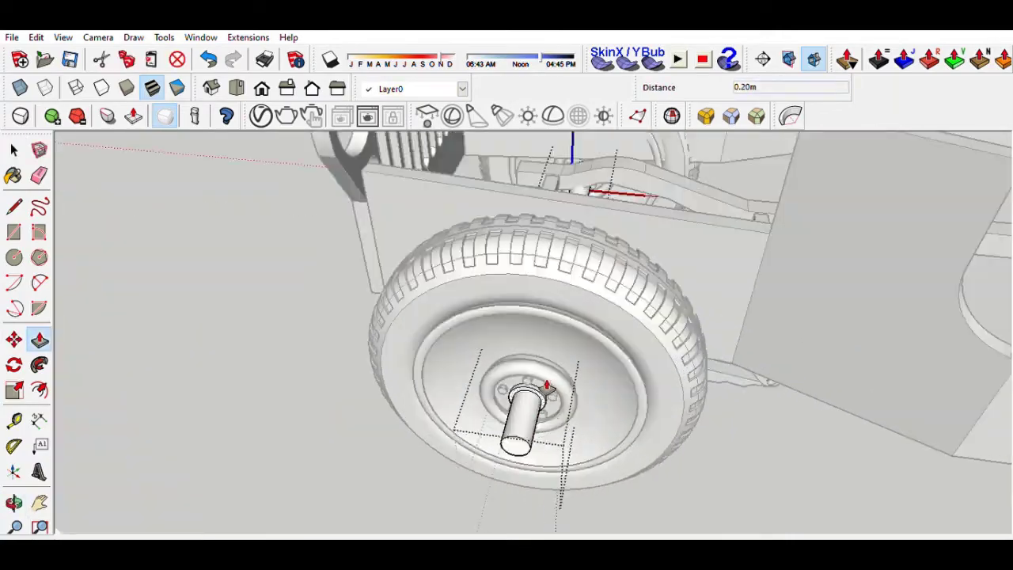
# Orbit around the fender and wheel to shape the curved strip over the wheel.
pyautogui.moveTo(547, 385); pyautogui.dragTo(522, 386, button='middle')
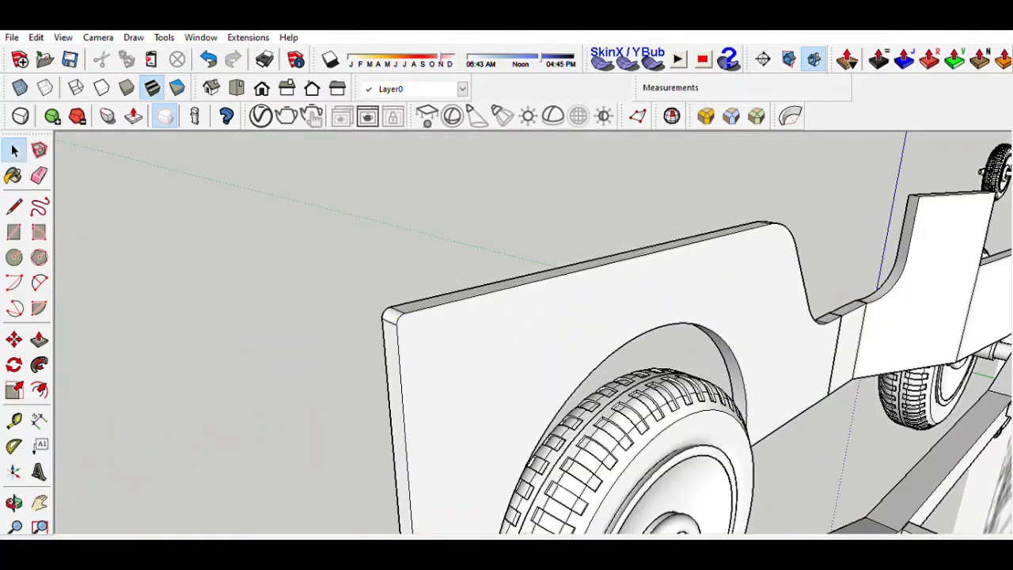
pyautogui.moveTo(408, 328)
pyautogui.mouseDown(button='middle')
pyautogui.moveTo(536, 305)
pyautogui.moveTo(584, 223)
pyautogui.mouseUp(button='middle')
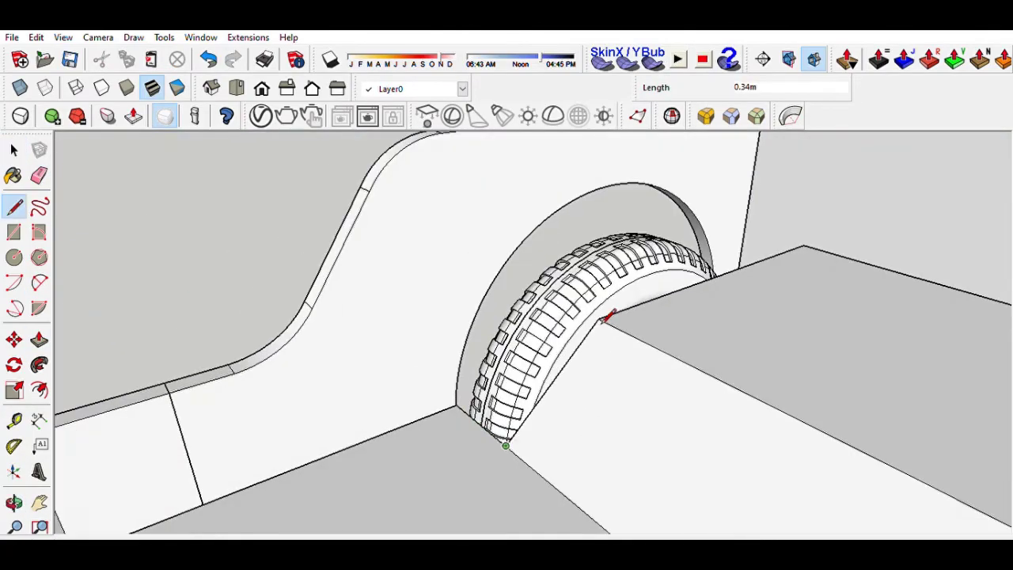
# Zoom the view to the body panel's lower edge above the wheel.
pyautogui.scroll(-3, 605, 317)
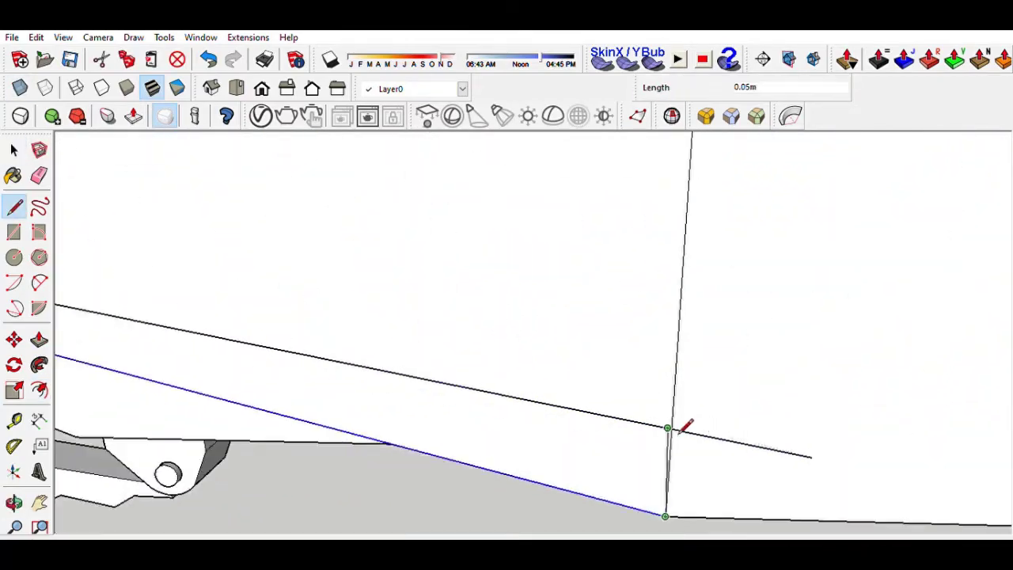
# Orbit the view around the jeep's front wheel and grille area.
pyautogui.moveTo(506, 430); pyautogui.dragTo(514, 188, button='middle')
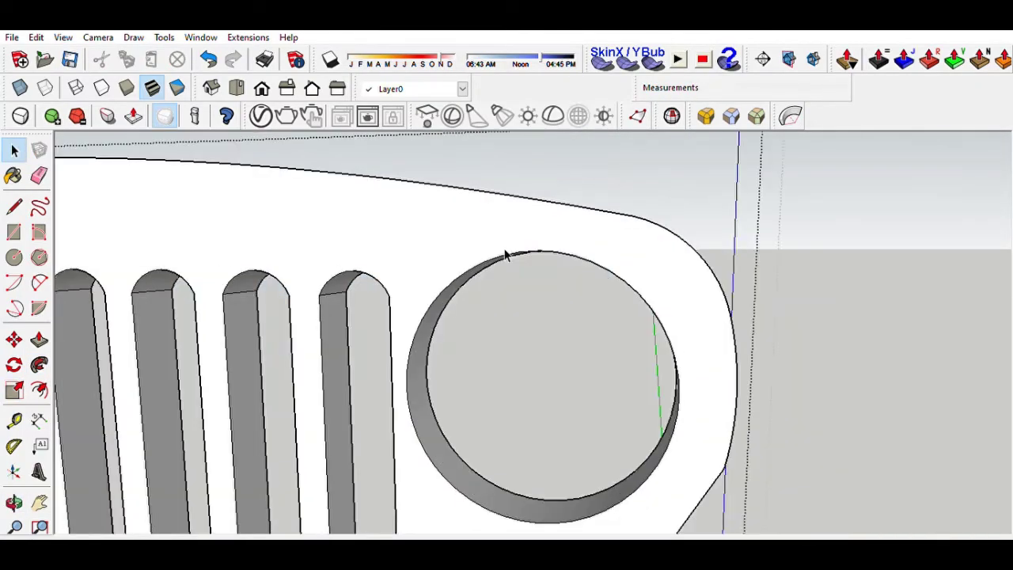
# Draw lines on the headlight circle and move it to complete the headlight opening.
pyautogui.scroll(3, 560, 251)
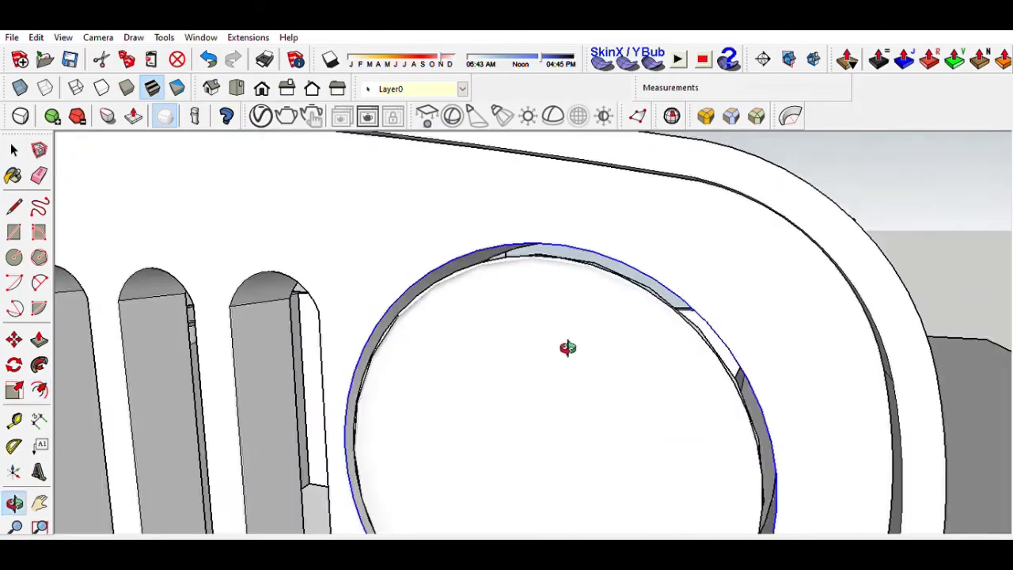
pyautogui.press('l')
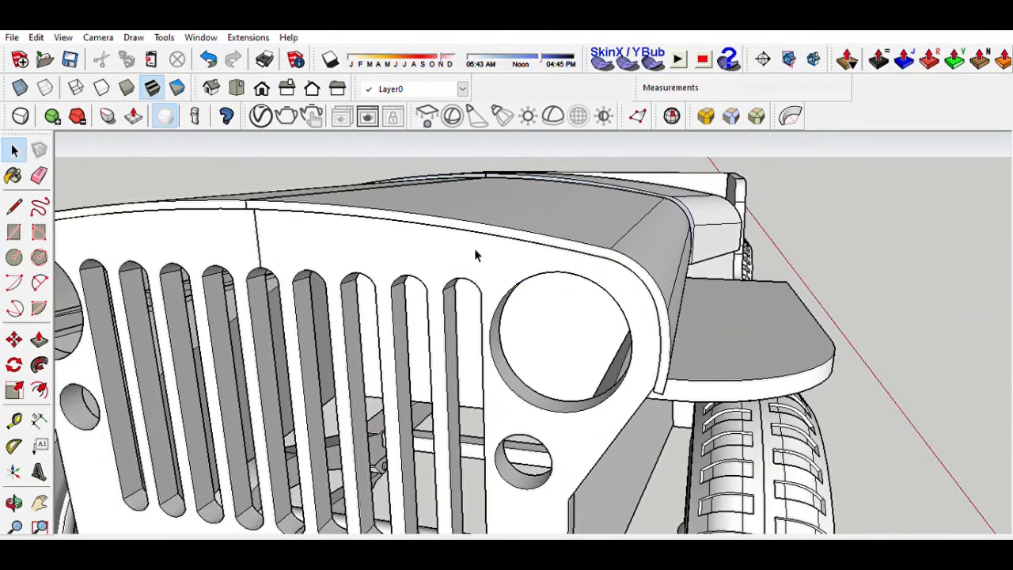
pyautogui.press('m')
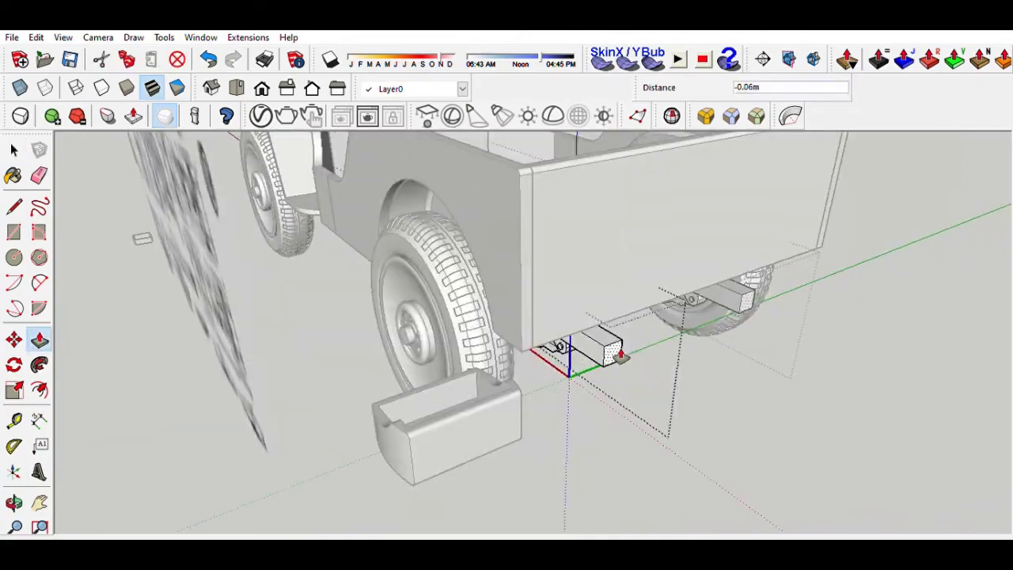
# Select the hollow box beneath the rear panel and inspect the jeep's underside from several angles.
pyautogui.moveTo(540, 333)
pyautogui.mouseDown(button='middle')
pyautogui.moveTo(556, 305)
pyautogui.moveTo(599, 287)
pyautogui.moveTo(215, 361)
pyautogui.moveTo(417, 273)
pyautogui.moveTo(260, 351)
pyautogui.moveTo(509, 289)
pyautogui.moveTo(369, 333)
pyautogui.moveTo(492, 322)
pyautogui.mouseUp(button='middle')
pyautogui.scroll(3, 556, 305)
pyautogui.scroll(-10, 493, 321)
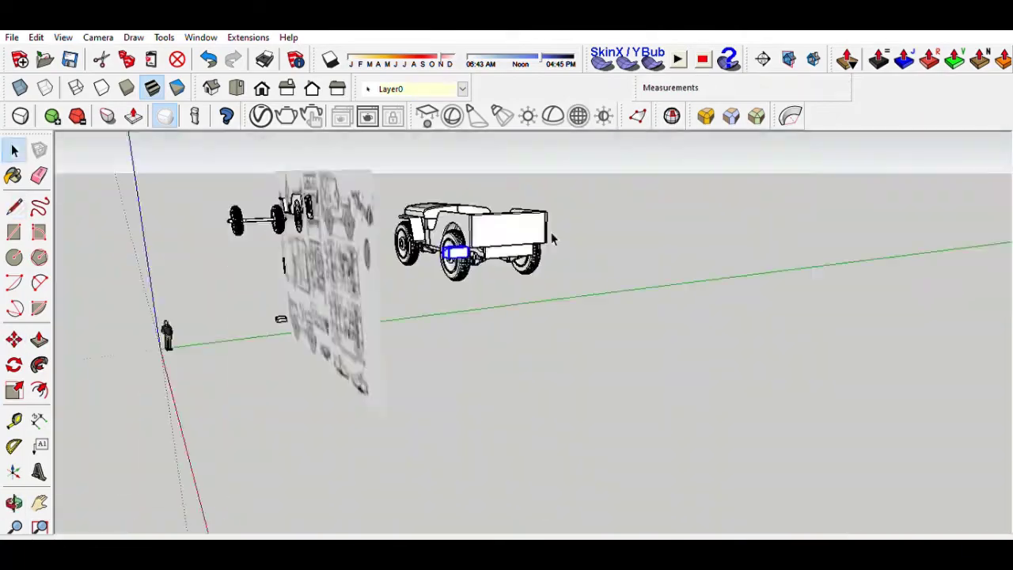
pyautogui.scroll(10, 592, 247)
pyautogui.press('space')
pyautogui.click(592, 247)
pyautogui.moveTo(540, 257); pyautogui.dragTo(707, 274, button='middle')
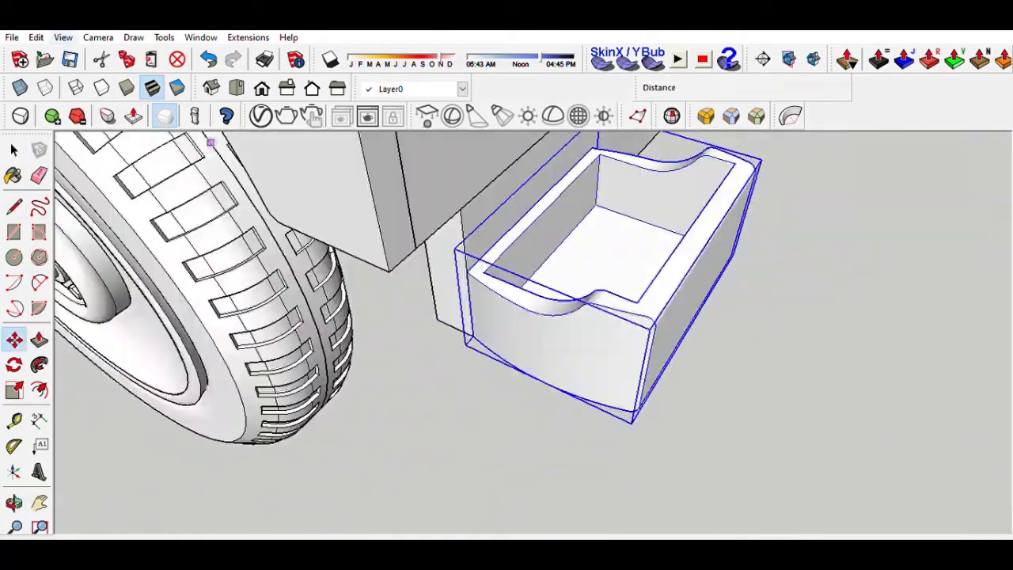
pyautogui.scroll(-5, 449, 277)
pyautogui.moveTo(474, 317); pyautogui.dragTo(449, 277, button='middle')
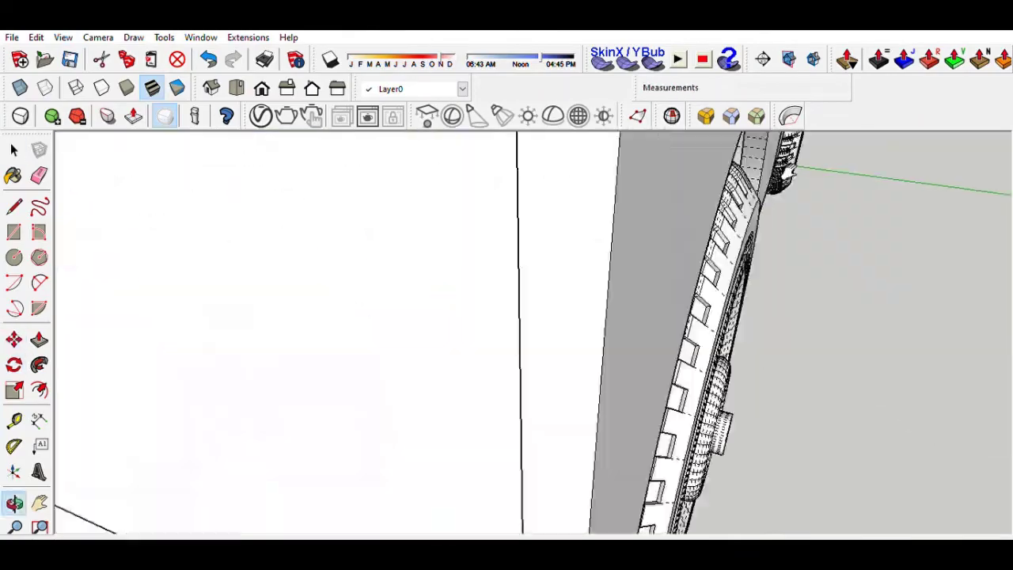
pyautogui.moveTo(580, 264)
pyautogui.mouseDown(button='middle')
pyautogui.moveTo(475, 315)
pyautogui.moveTo(452, 414)
pyautogui.mouseUp(button='middle')
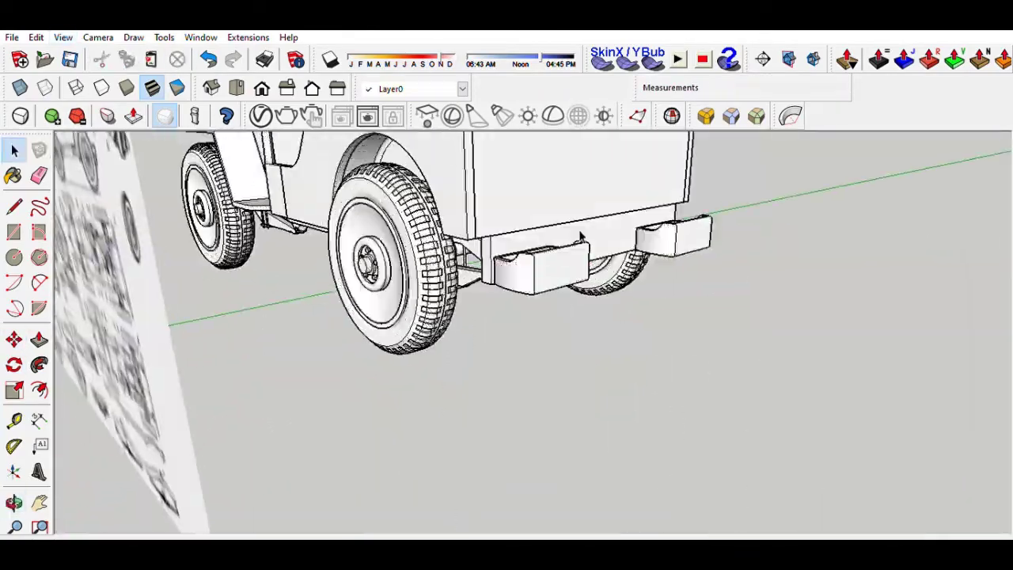
# Place a circle centre on the rear panel and set a rotation pivot on its bottom edge.
pyautogui.scroll(5, 444, 356)
pyautogui.press('c')
pyautogui.click(427, 323)
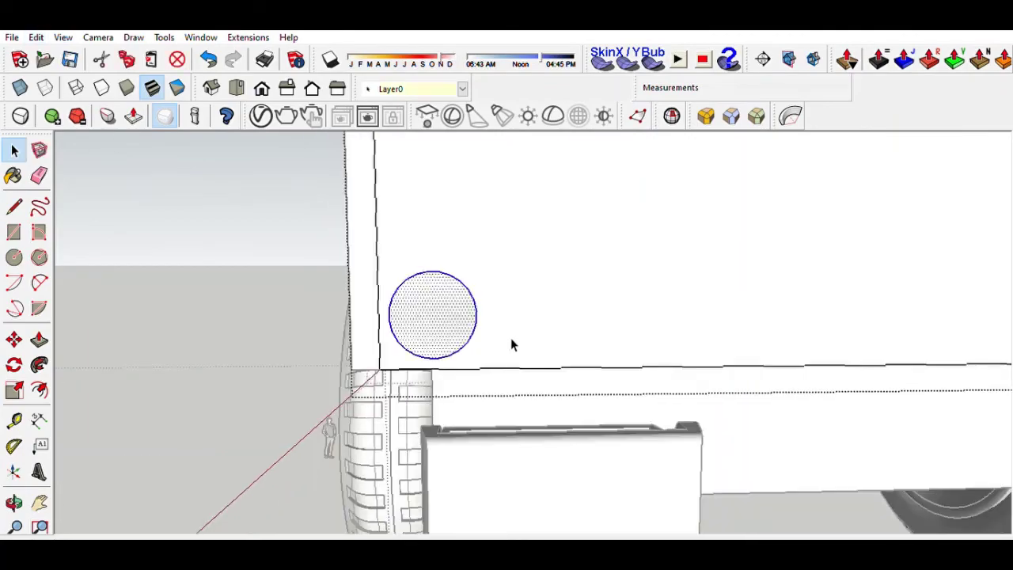
pyautogui.scroll(-5, 513, 343)
pyautogui.press('q')
pyautogui.click(486, 354)
pyautogui.moveTo(467, 396); pyautogui.dragTo(357, 293, button='middle')
# Draw the tail light circle and Push/Pull it into a ring.
pyautogui.press('space')
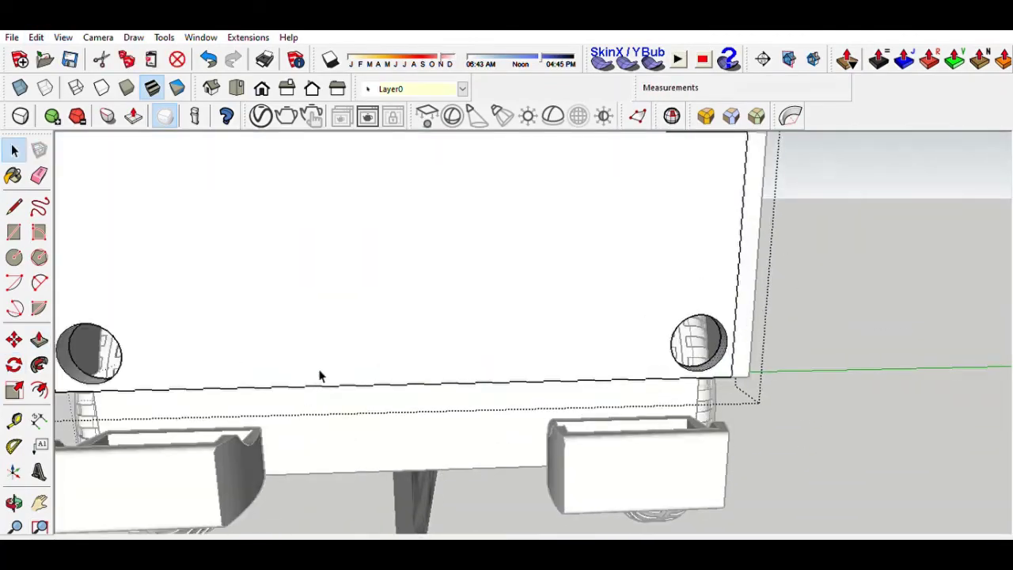
pyautogui.scroll(3, 317, 373)
pyautogui.press('c')
pyautogui.click(438, 309)
pyautogui.click(478, 267)
pyautogui.press('p')
pyautogui.moveTo(406, 264); pyautogui.dragTo(463, 327)
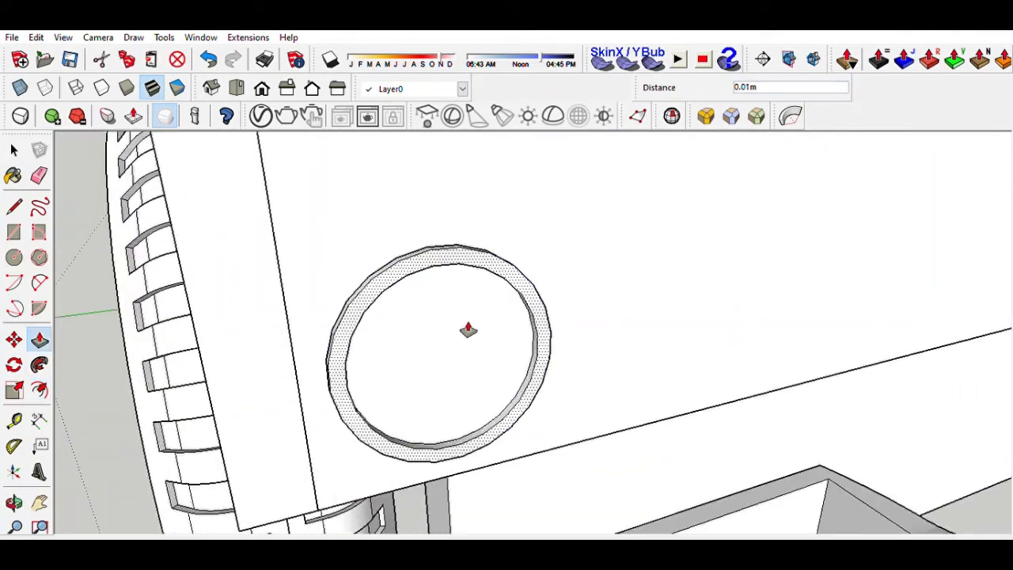
# Draw a line across the tail light ring and begin an arc on it.
pyautogui.press('l')
pyautogui.click(468, 254)
pyautogui.click(464, 432)
pyautogui.moveTo(524, 356); pyautogui.dragTo(481, 418, button='middle')
pyautogui.press('a')
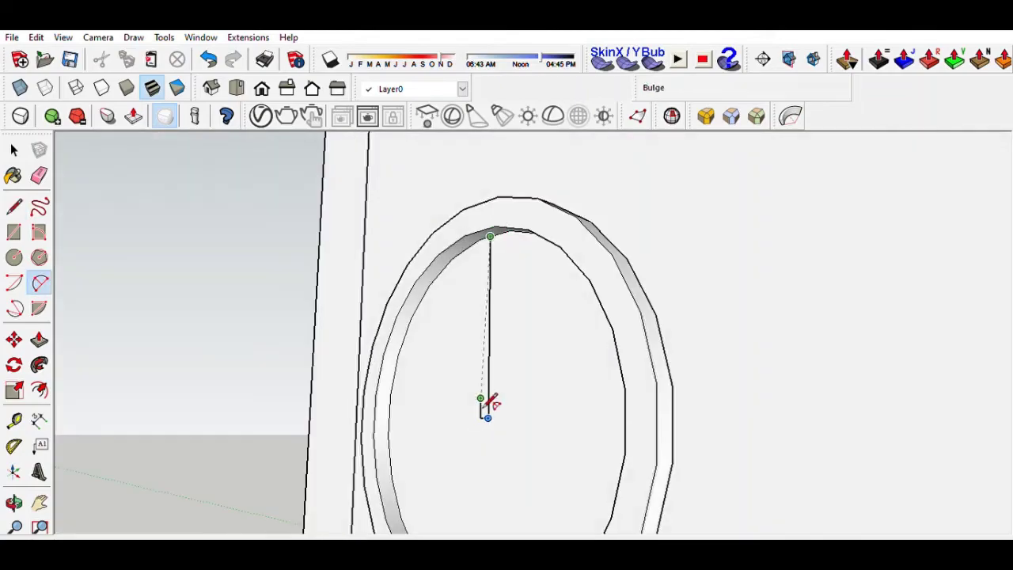
pyautogui.scroll(-5, 404, 330)
pyautogui.moveTo(403, 331)
pyautogui.mouseDown(button='middle')
pyautogui.moveTo(316, 355)
pyautogui.moveTo(707, 393)
pyautogui.mouseUp(button='middle')
# Move the tail light circle into position on the rear panel.
pyautogui.press('space')
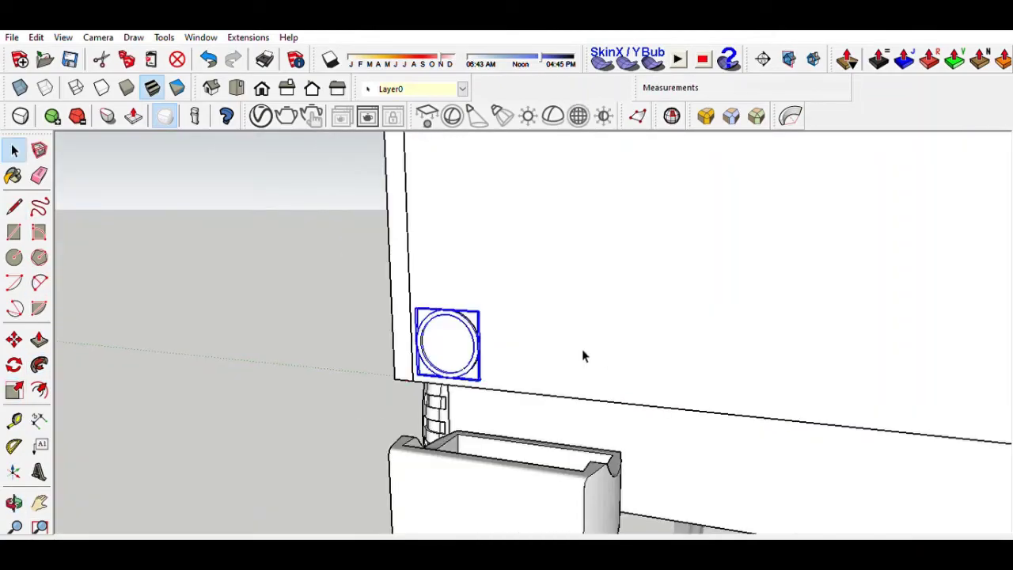
pyautogui.press('m')
pyautogui.click(480, 344)
pyautogui.scroll(5, 347, 365)
pyautogui.moveTo(440, 263)
pyautogui.mouseDown(button='middle')
pyautogui.moveTo(473, 391)
pyautogui.moveTo(425, 335)
pyautogui.moveTo(480, 203)
pyautogui.moveTo(447, 193)
pyautogui.mouseUp(button='middle')
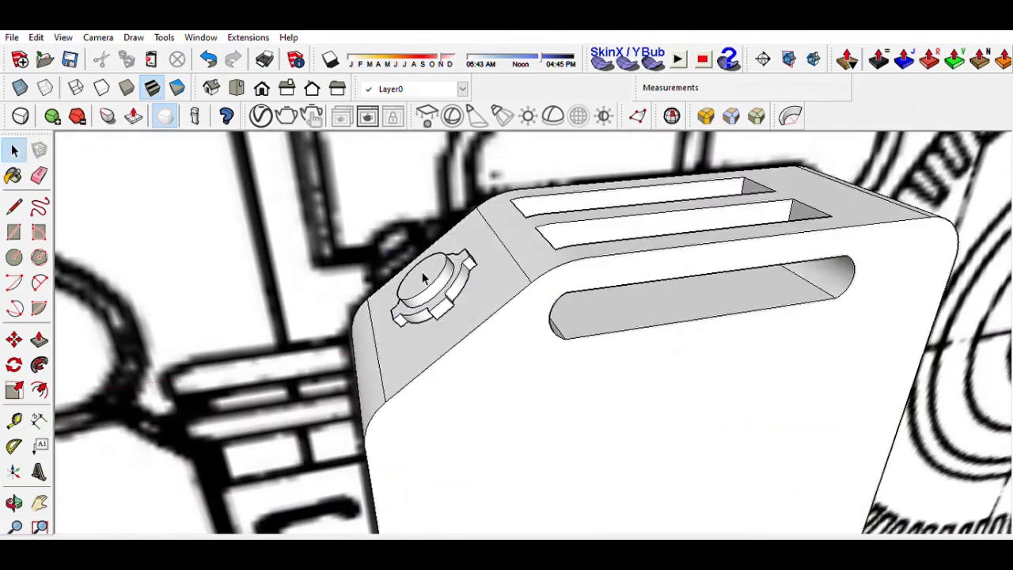
# Draw a circle on the jerry can face and remove its leftover radius line.
pyautogui.scroll(3, 490, 400)
pyautogui.scroll(3, 442, 238)
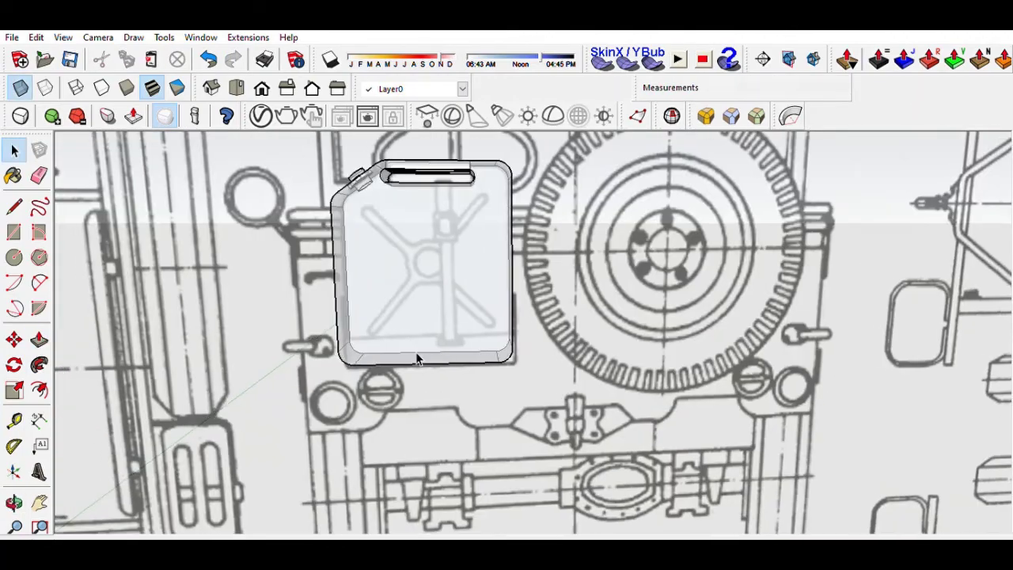
pyautogui.press('c')
pyautogui.click(427, 277)
pyautogui.click(492, 279)
pyautogui.moveTo(491, 285); pyautogui.dragTo(489, 310, button='middle')
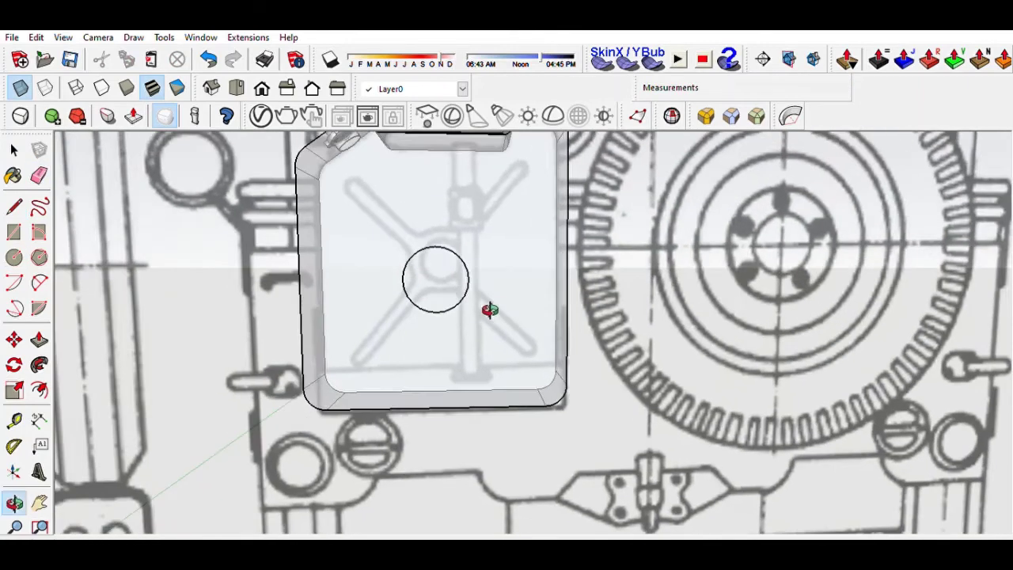
pyautogui.scroll(3, 554, 393)
pyautogui.scroll(-2, 570, 415)
# Erase stray edges around the circle on the can face.
pyautogui.press('e')
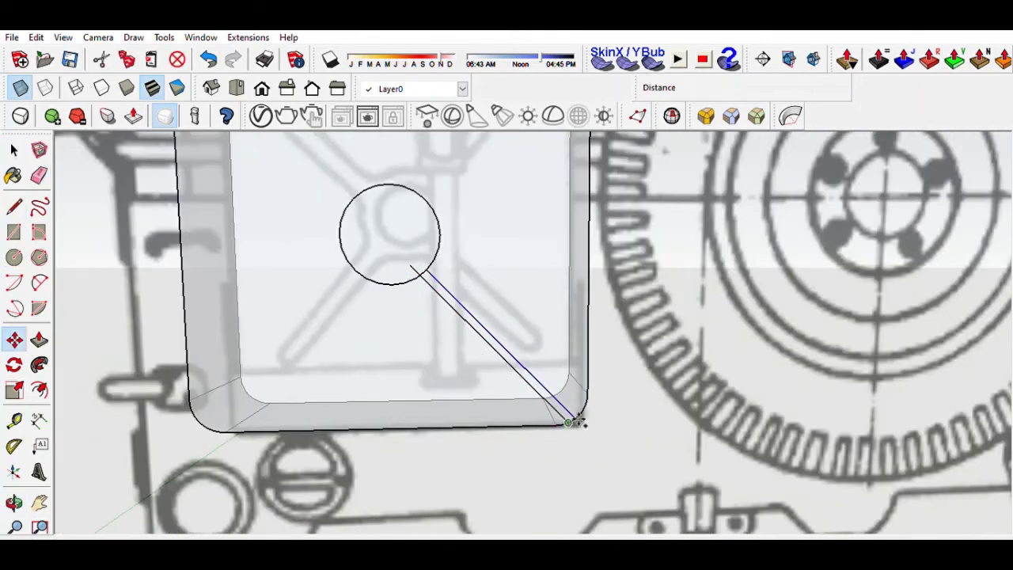
pyautogui.click(576, 422)
pyautogui.press('l')
pyautogui.scroll(3, 432, 257)
pyautogui.press('space')
pyautogui.scroll(-3, 420, 286)
pyautogui.scroll(3, 549, 366)
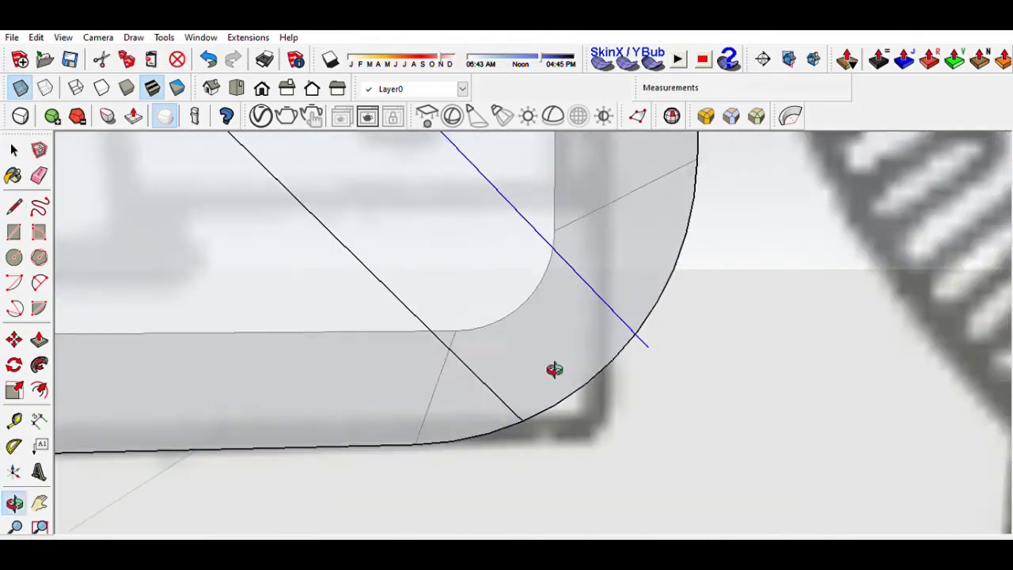
pyautogui.scroll(2, 567, 400)
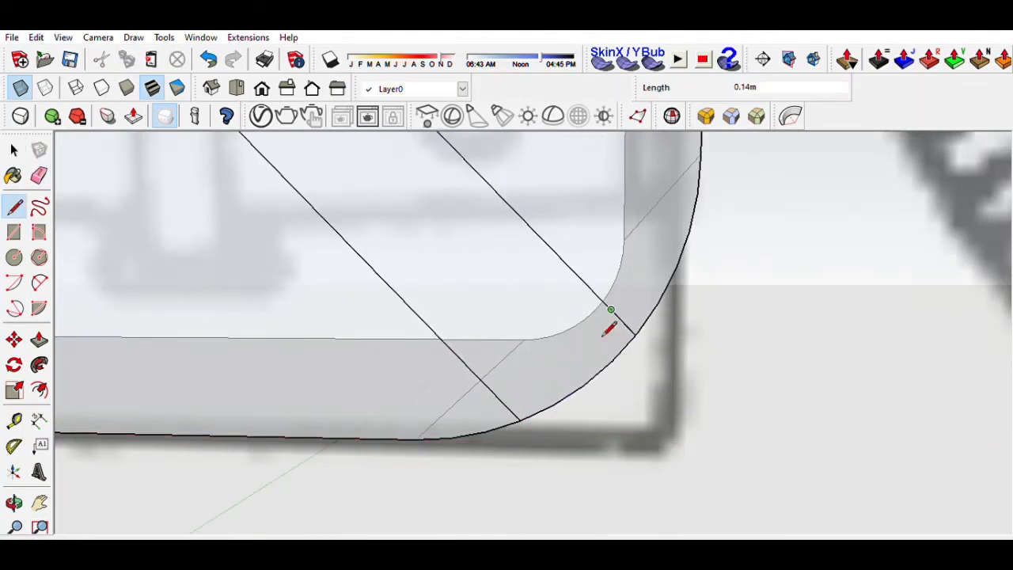
pyautogui.scroll(-2, 543, 414)
# Select the diagonal strip face and draw lines and arcs for the cross ribs.
pyautogui.press('space')
pyautogui.click(533, 292)
pyautogui.scroll(-3, 533, 292)
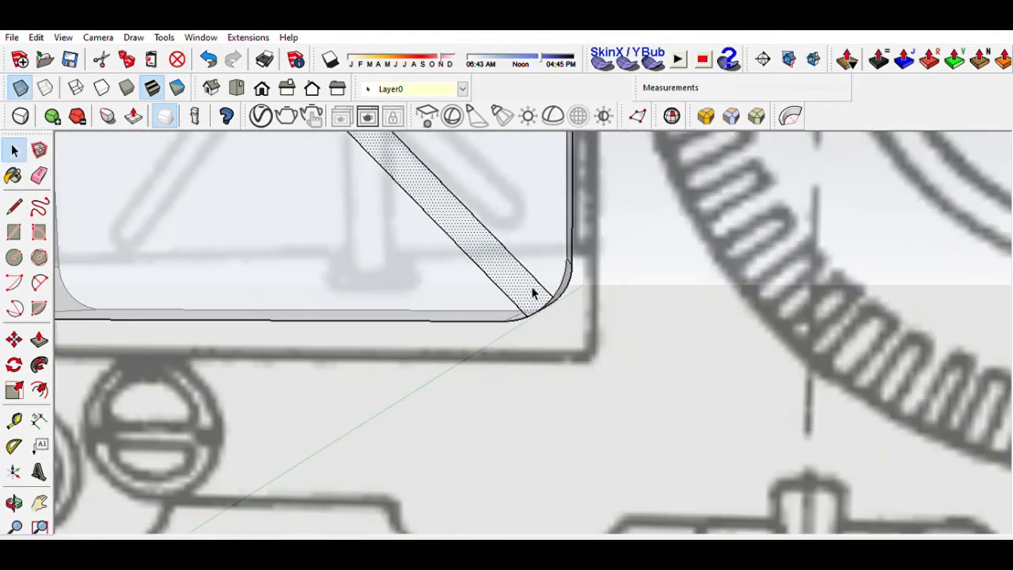
pyautogui.press('l')
pyautogui.press('a')
pyautogui.scroll(3, 530, 330)
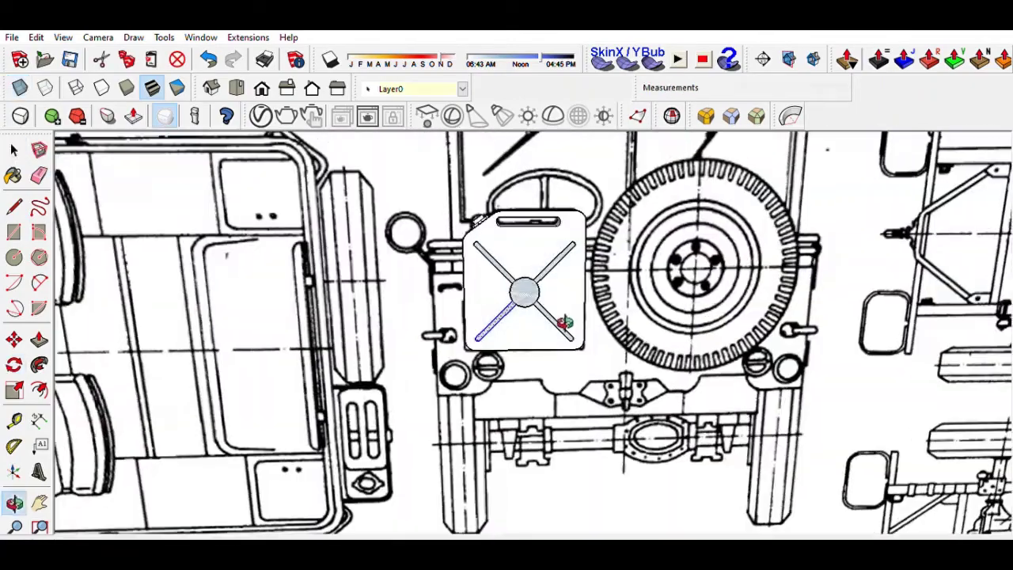
pyautogui.scroll(2, 565, 322)
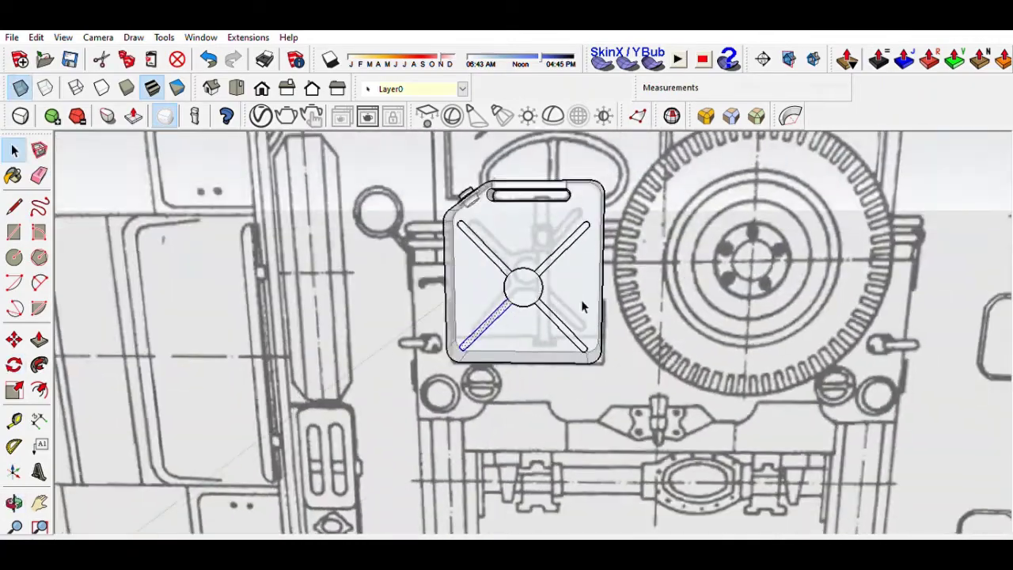
pyautogui.scroll(2, 581, 299)
pyautogui.press('a')
pyautogui.scroll(2, 582, 364)
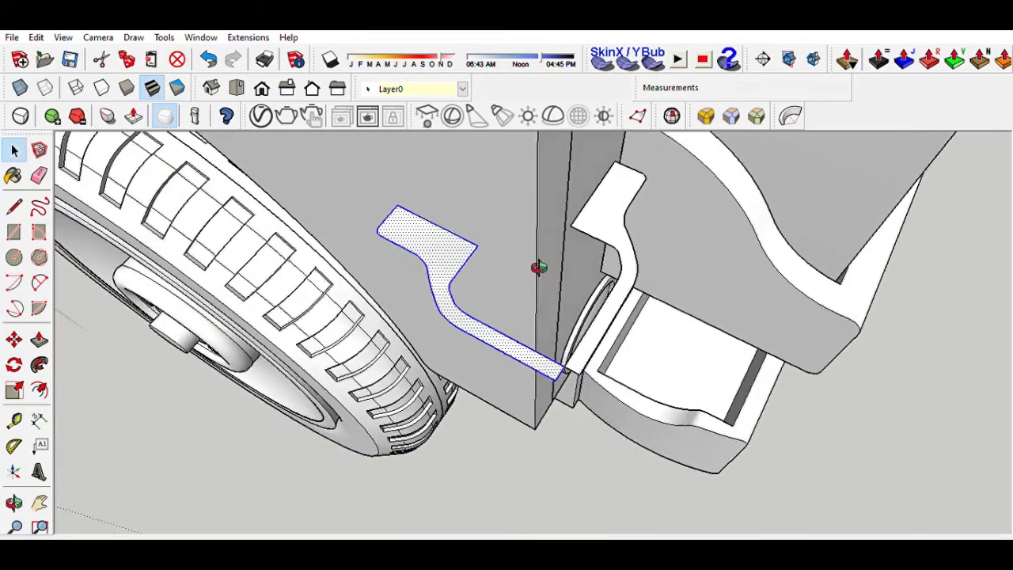
# Orbit around the handle profile and body to prepare drawing its inner bend.
pyautogui.moveTo(538, 268); pyautogui.dragTo(460, 346, button='middle')
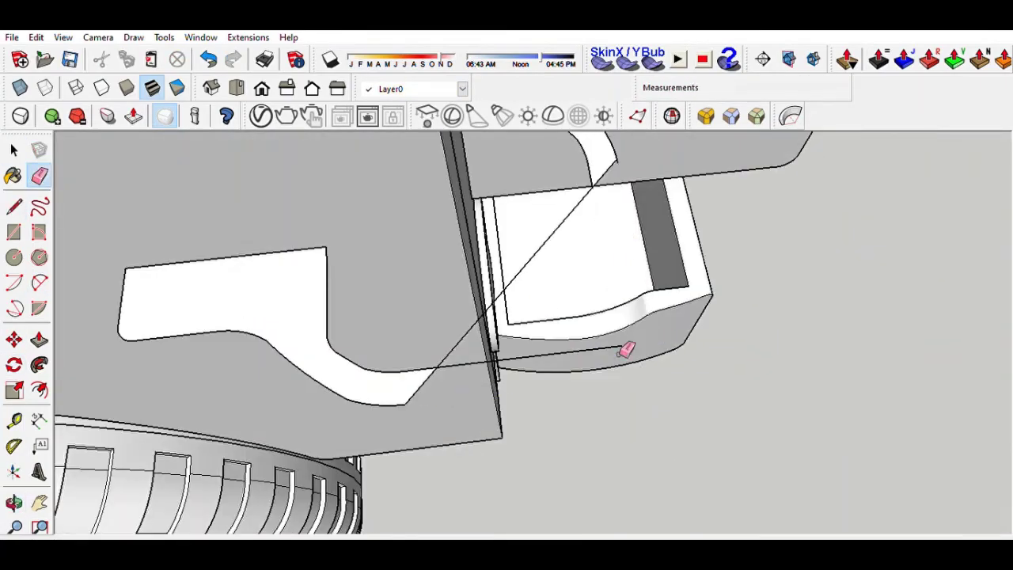
pyautogui.moveTo(625, 349); pyautogui.dragTo(514, 327, button='middle')
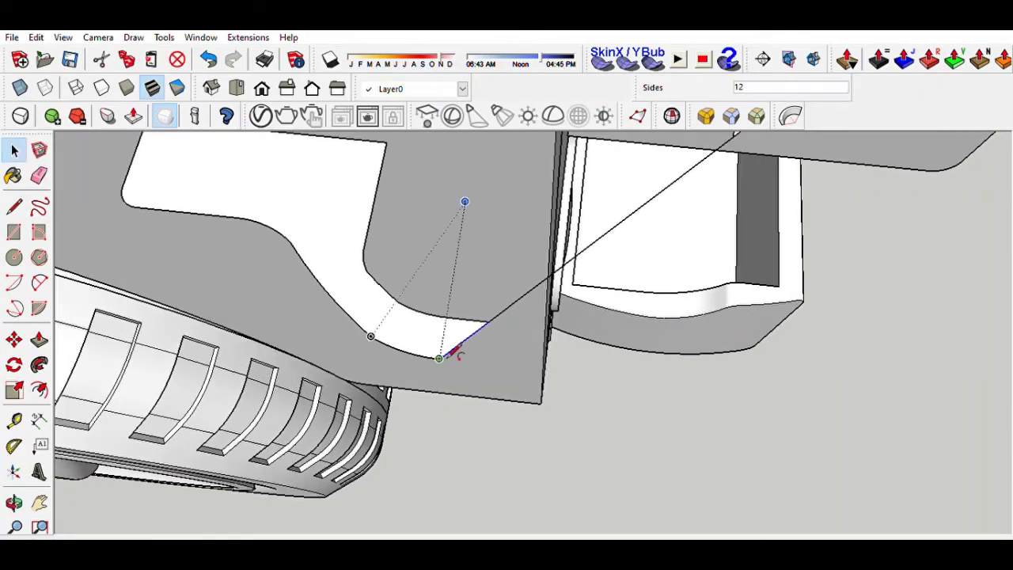
pyautogui.moveTo(459, 357); pyautogui.dragTo(222, 382, button='middle')
pyautogui.press('l')
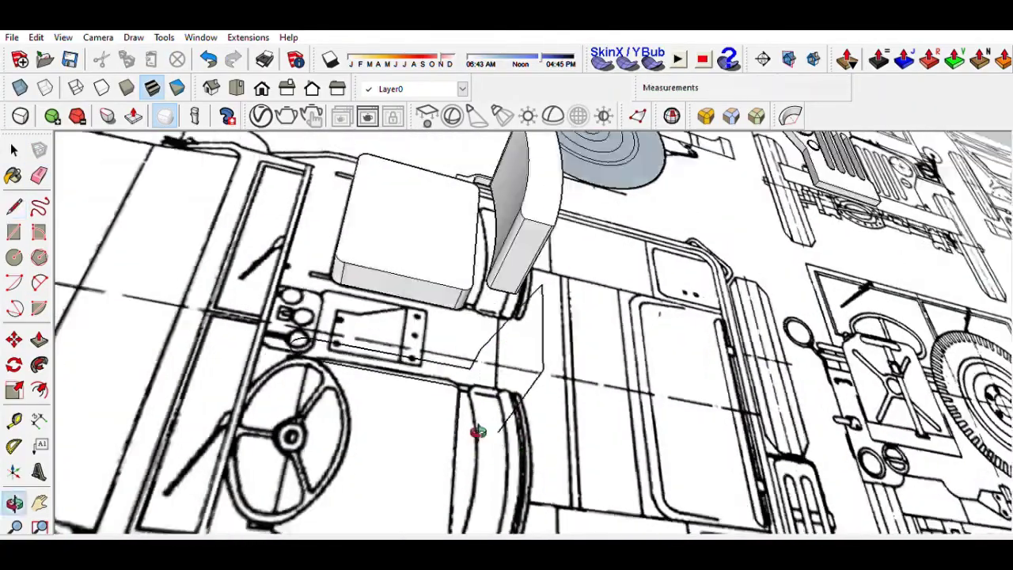
# Inspect the fitted seat cushion and backrest, then move the tubular seat frame into the rear bed.
pyautogui.moveTo(478, 431); pyautogui.dragTo(471, 400)
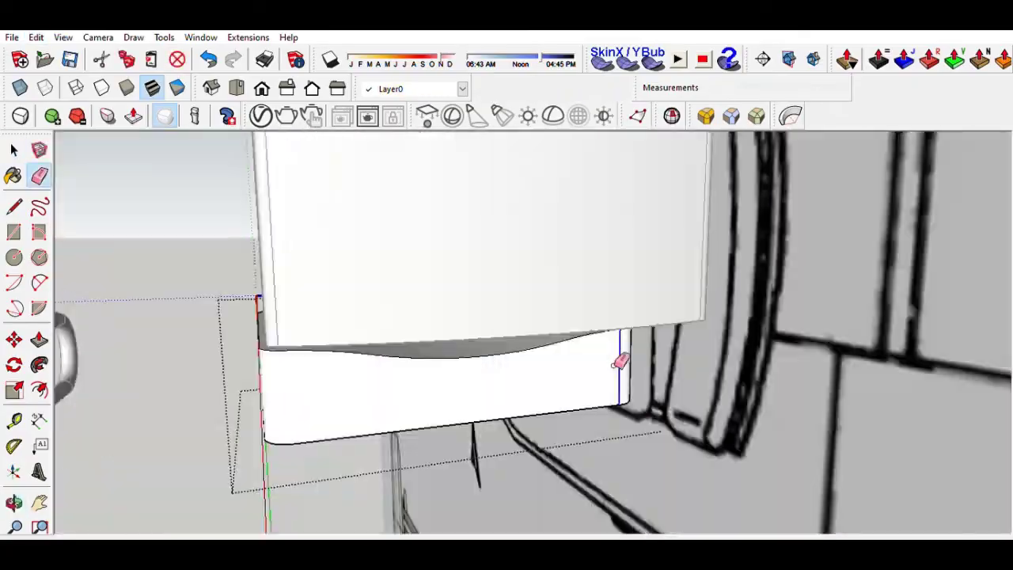
pyautogui.moveTo(619, 362); pyautogui.dragTo(584, 227, button='middle')
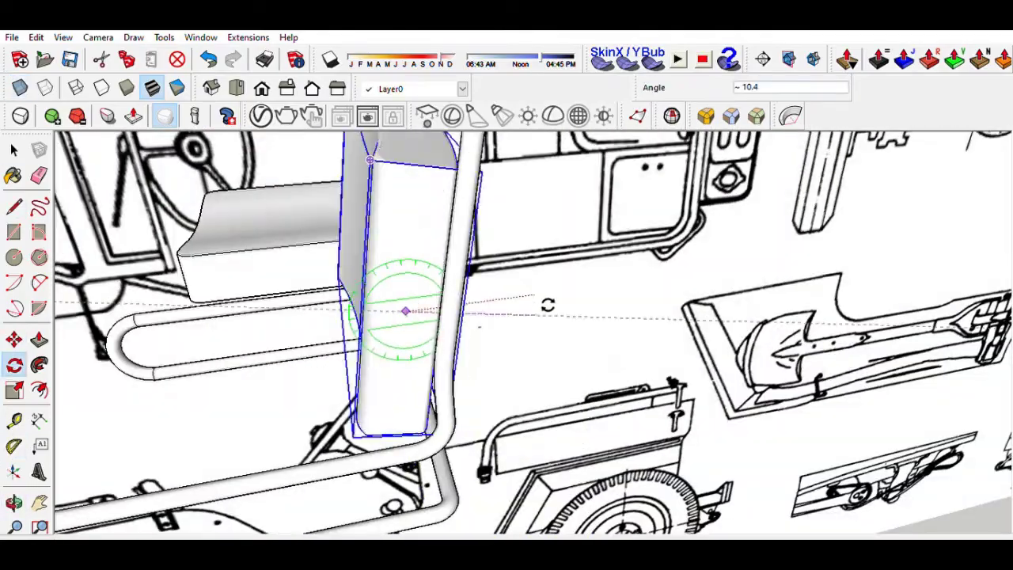
pyautogui.moveTo(548, 305); pyautogui.dragTo(610, 275, button='middle')
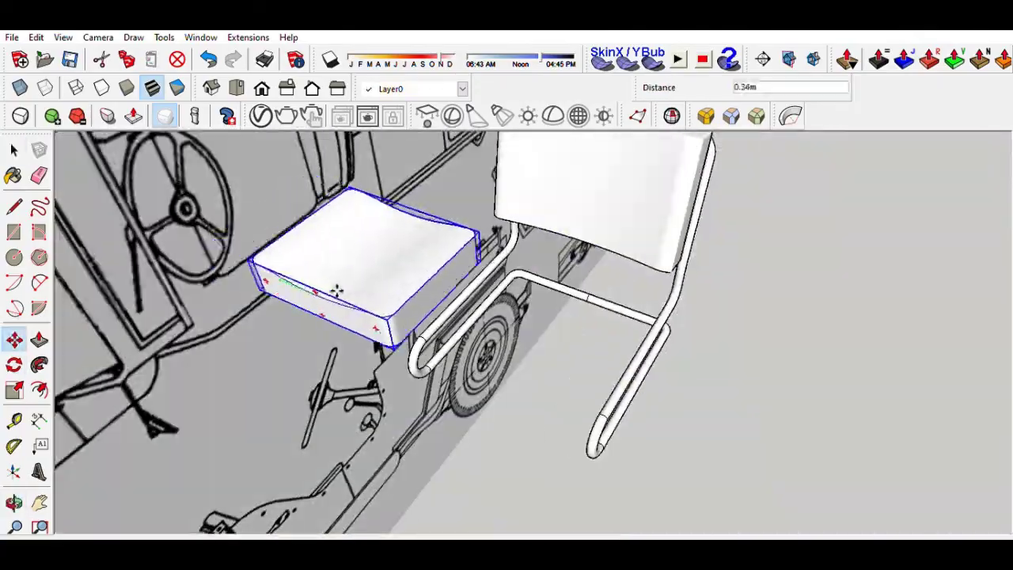
pyautogui.moveTo(336, 291); pyautogui.dragTo(429, 300, button='middle')
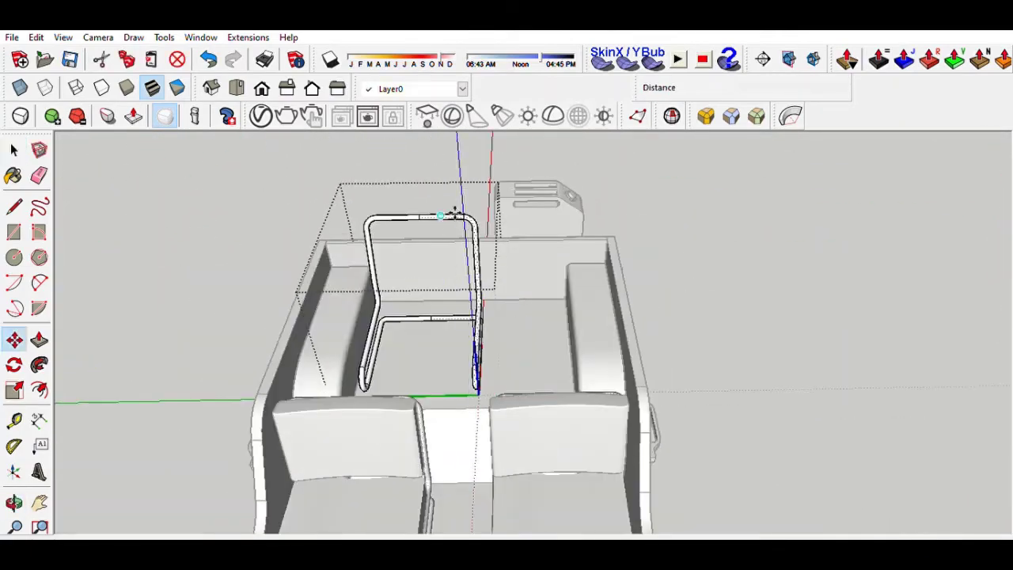
pyautogui.press('m')
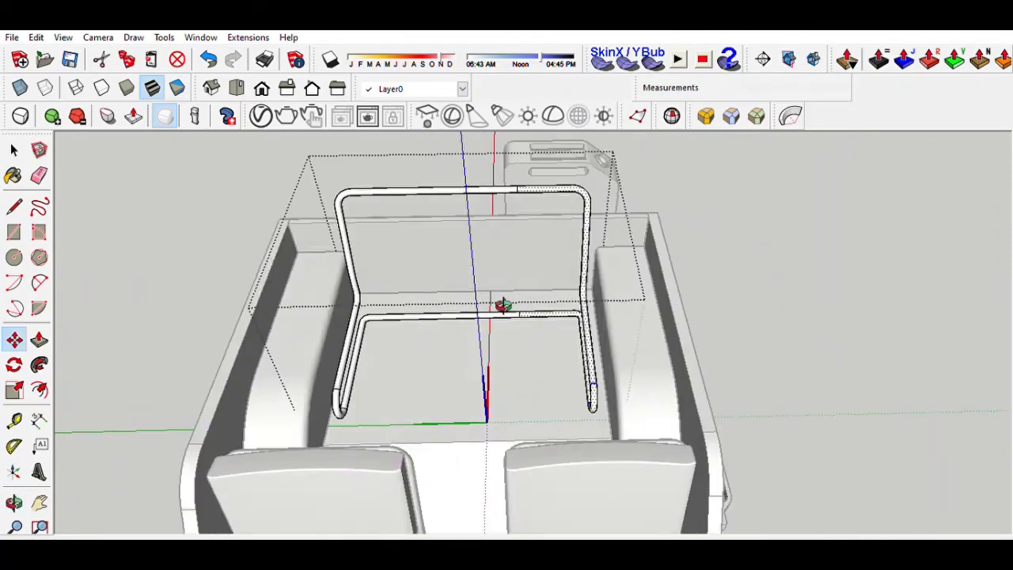
pyautogui.moveTo(502, 304); pyautogui.dragTo(422, 190, button='middle')
pyautogui.press('space')
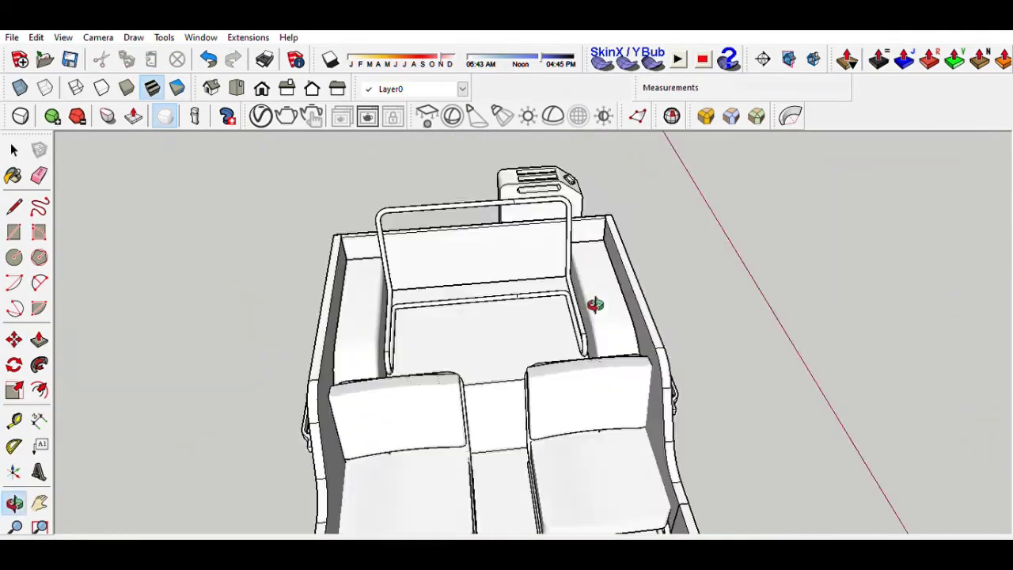
# Scale the rear bench seat wider so it fills the bed.
pyautogui.scroll(5, 428, 328)
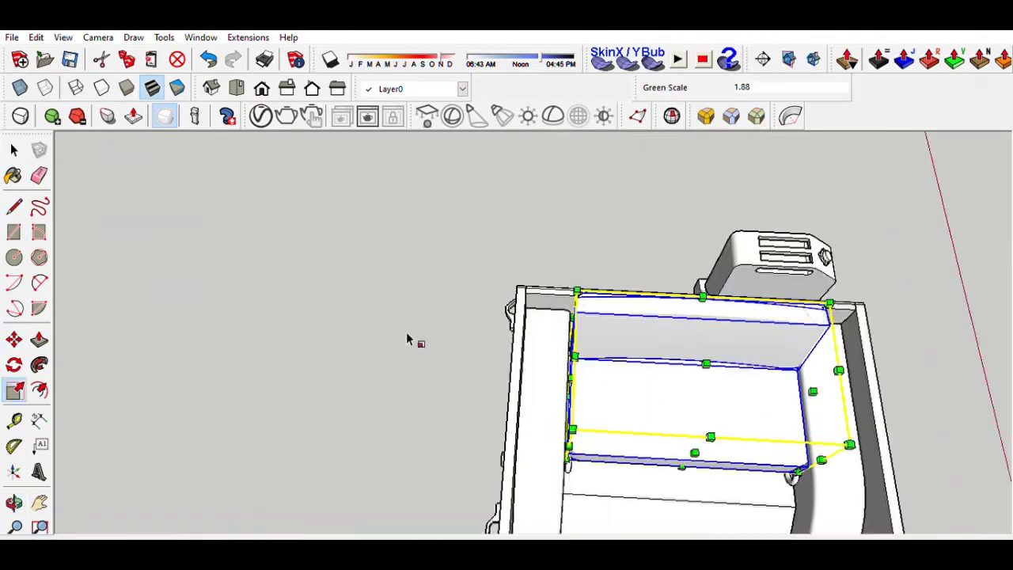
pyautogui.press('space')
pyautogui.moveTo(504, 396)
pyautogui.mouseDown(button='middle')
pyautogui.moveTo(509, 317)
pyautogui.moveTo(456, 380)
pyautogui.mouseUp(button='middle')
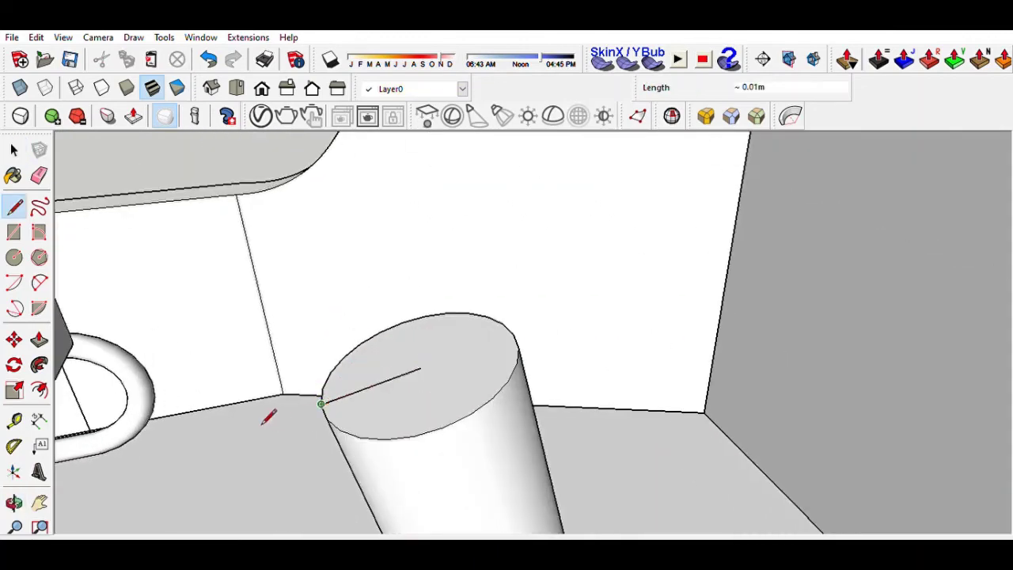
# Open the ribbed knob group and start moving it onto the gear lever.
pyautogui.scroll(-3, 268, 417)
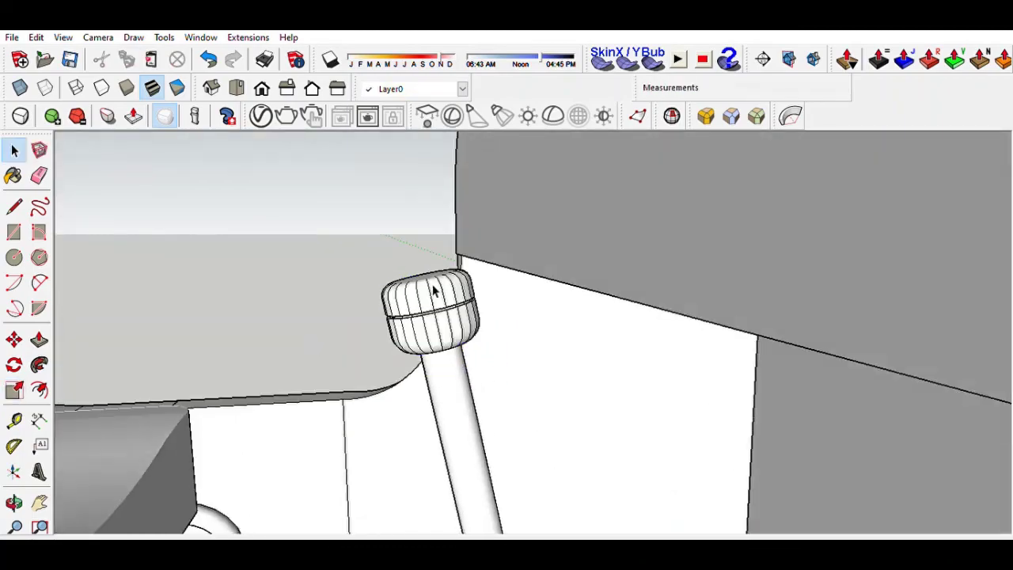
pyautogui.click(434, 291)
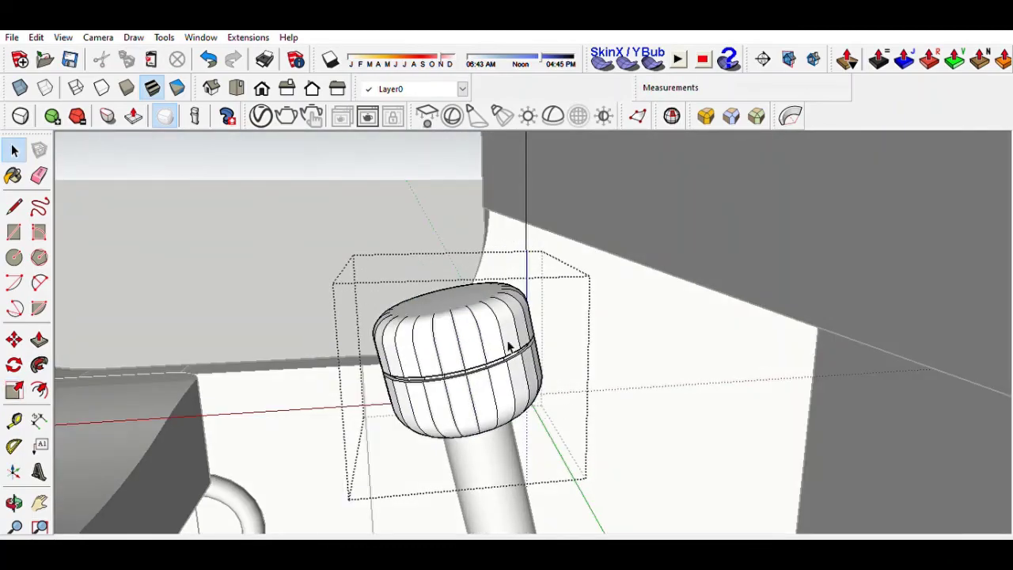
pyautogui.press('m')
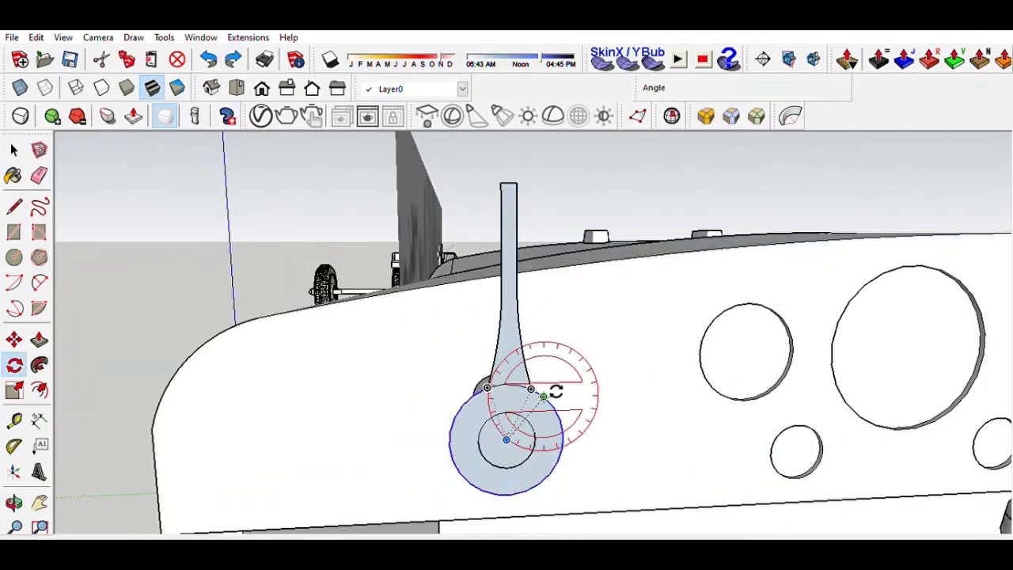
# Orbit out to view the whole dashboard above the hood.
pyautogui.moveTo(464, 380); pyautogui.dragTo(405, 394, button='middle')
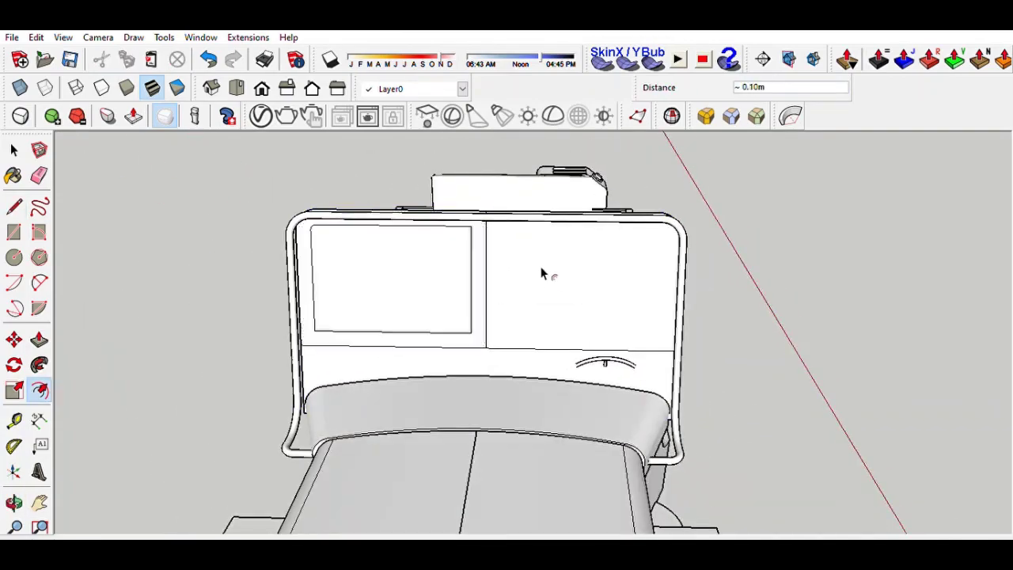
# Place the windshield frame upright against the cowl in front of the seats.
pyautogui.scroll(-3, 542, 373)
pyautogui.moveTo(554, 372)
pyautogui.mouseDown(button='middle')
pyautogui.moveTo(536, 267)
pyautogui.moveTo(509, 282)
pyautogui.mouseUp(button='middle')
pyautogui.scroll(3, 528, 350)
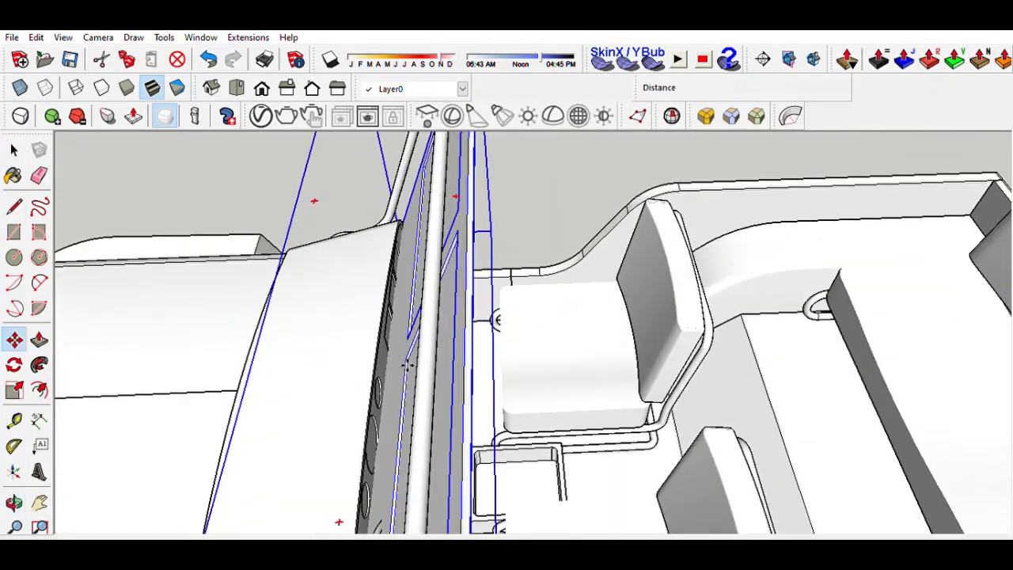
pyautogui.moveTo(390, 356); pyautogui.dragTo(306, 301, button='middle')
pyautogui.press('space')
# Orbit low under the windshield and around the frame's corner to check its fit.
pyautogui.scroll(-3, 305, 301)
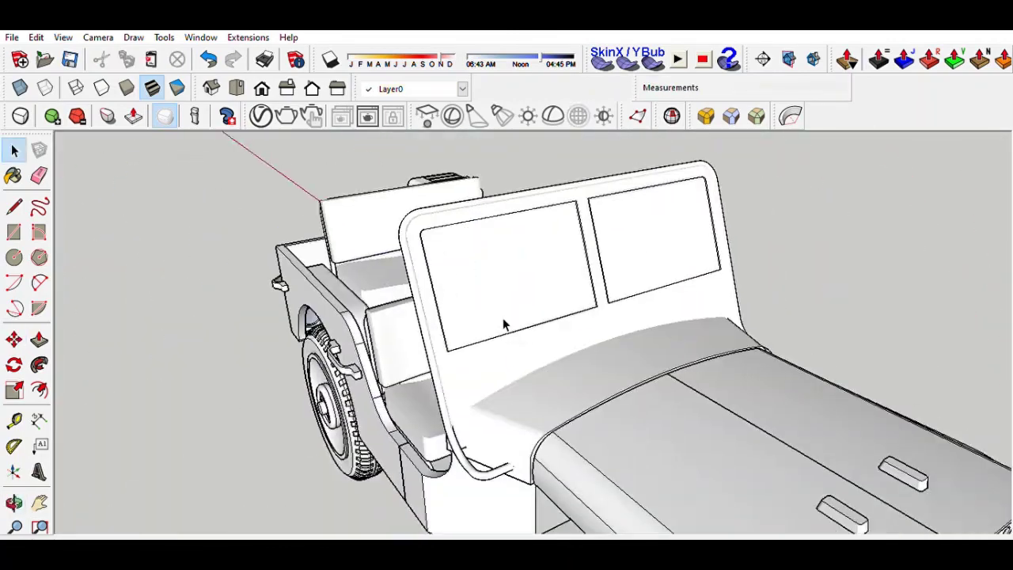
pyautogui.scroll(1, 504, 324)
pyautogui.scroll(3, 744, 316)
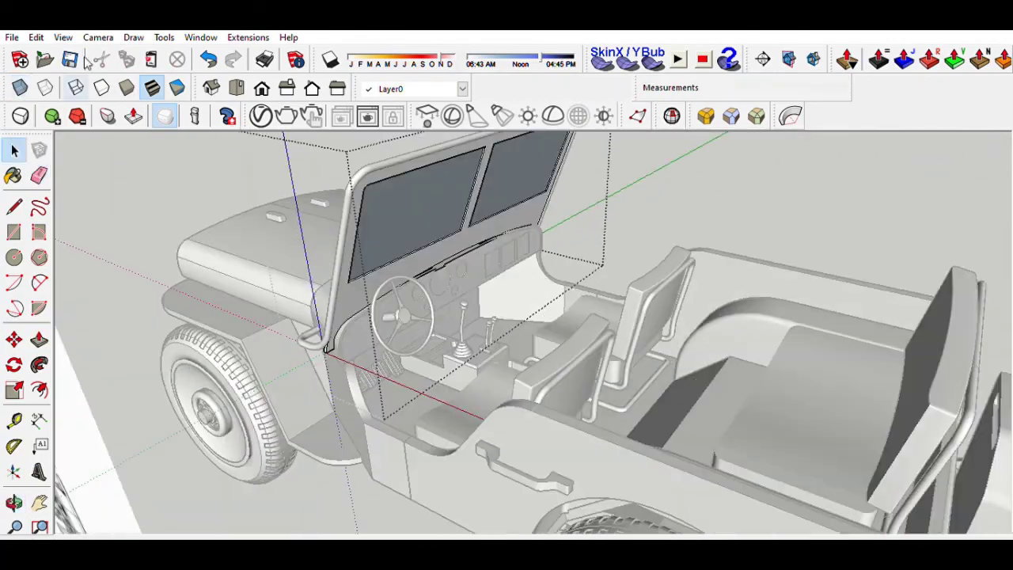
pyautogui.moveTo(701, 339); pyautogui.dragTo(383, 201, button='middle')
pyautogui.scroll(3, 640, 290)
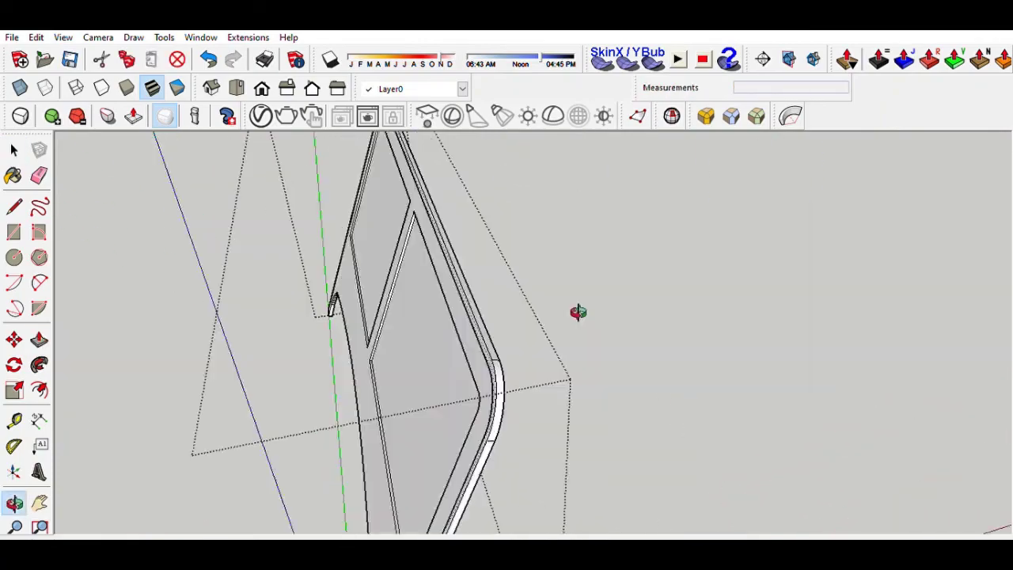
pyautogui.moveTo(577, 310)
pyautogui.mouseDown(button='middle')
pyautogui.moveTo(464, 272)
pyautogui.moveTo(470, 258)
pyautogui.mouseUp(button='middle')
# Erase stray edges around the windshield, then enter the windshield component for editing.
pyautogui.press('e')
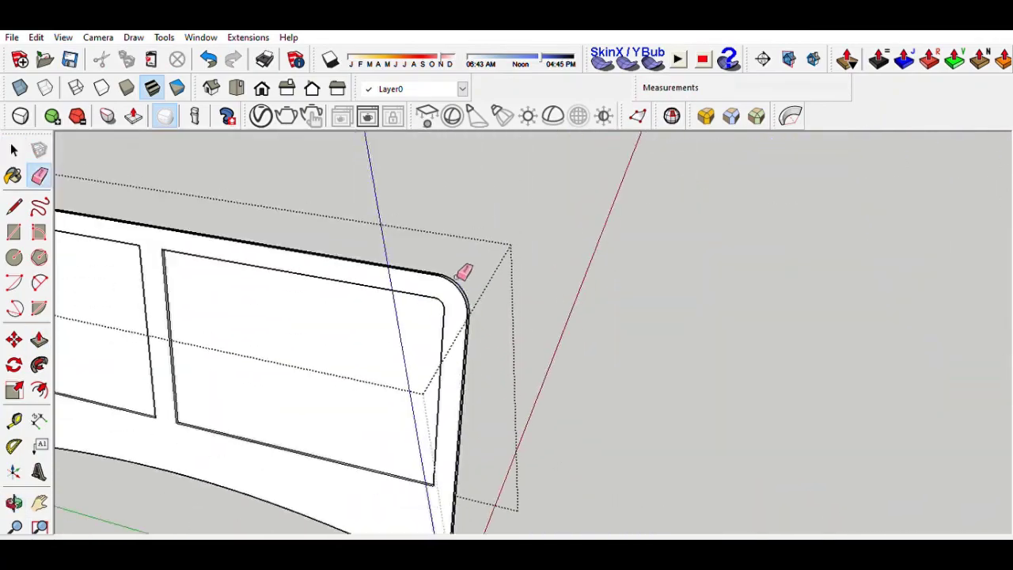
pyautogui.scroll(-5, 465, 273)
pyautogui.press('space')
pyautogui.doubleClick(463, 249)
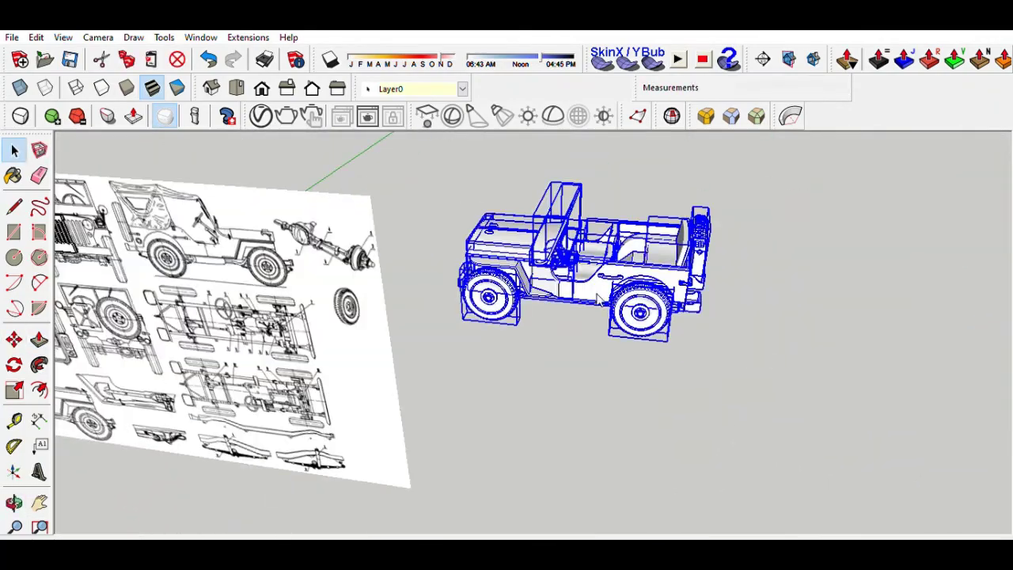
# Select the entire jeep model with a crossing window.
pyautogui.moveTo(447, 449); pyautogui.dragTo(120, 210)
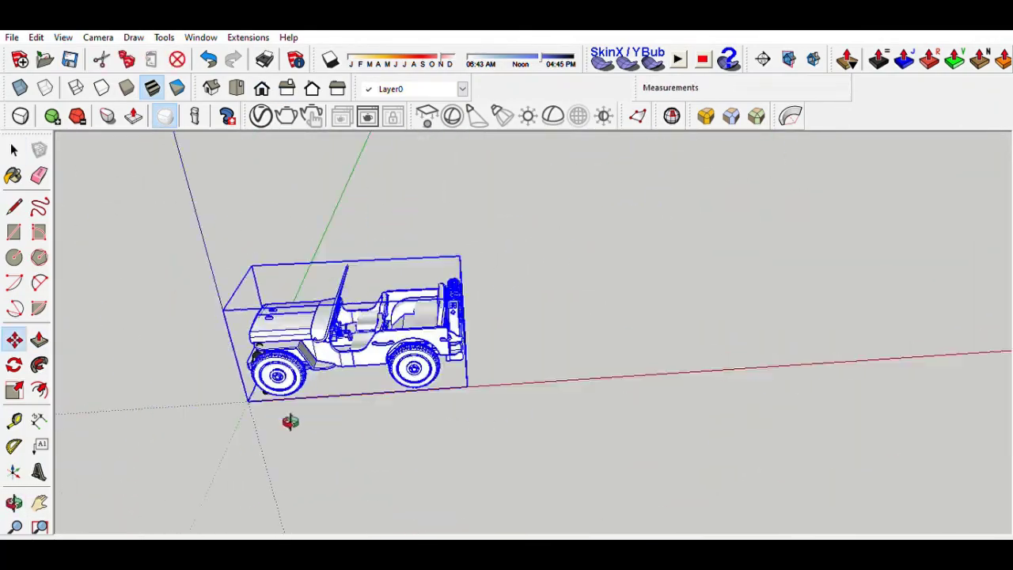